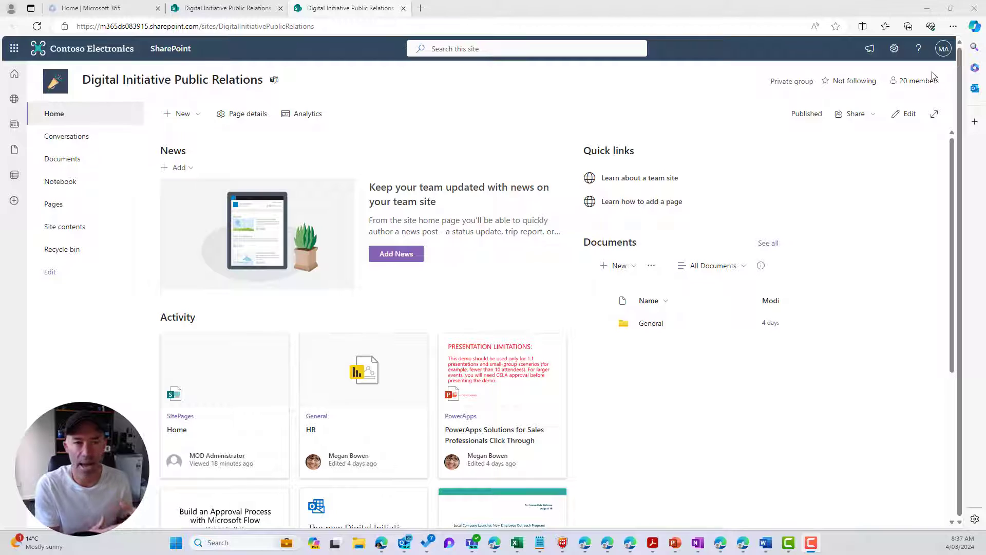
# Step: Go from the gear's Site information to View all site settings, then open Site content types
pyautogui.click(891, 50)
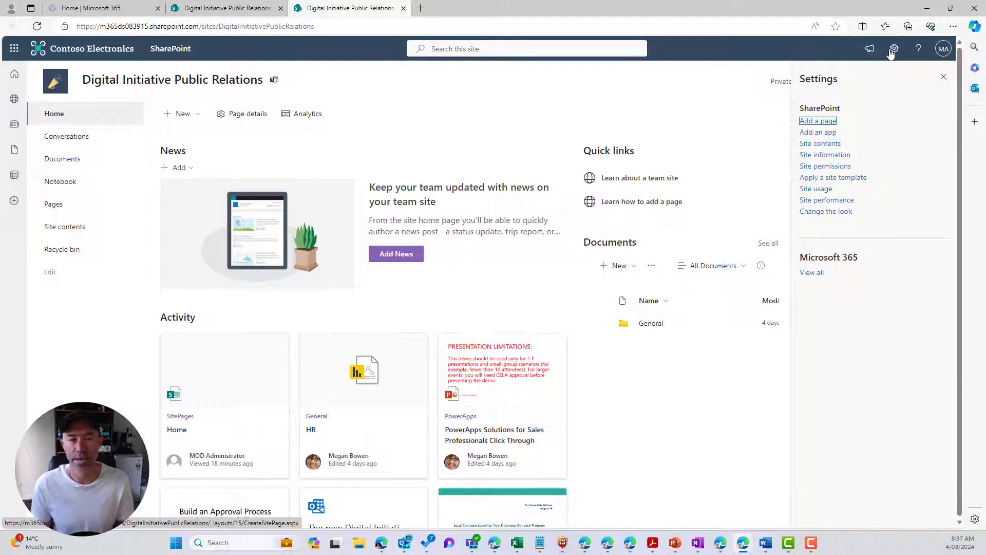
pyautogui.click(824, 155)
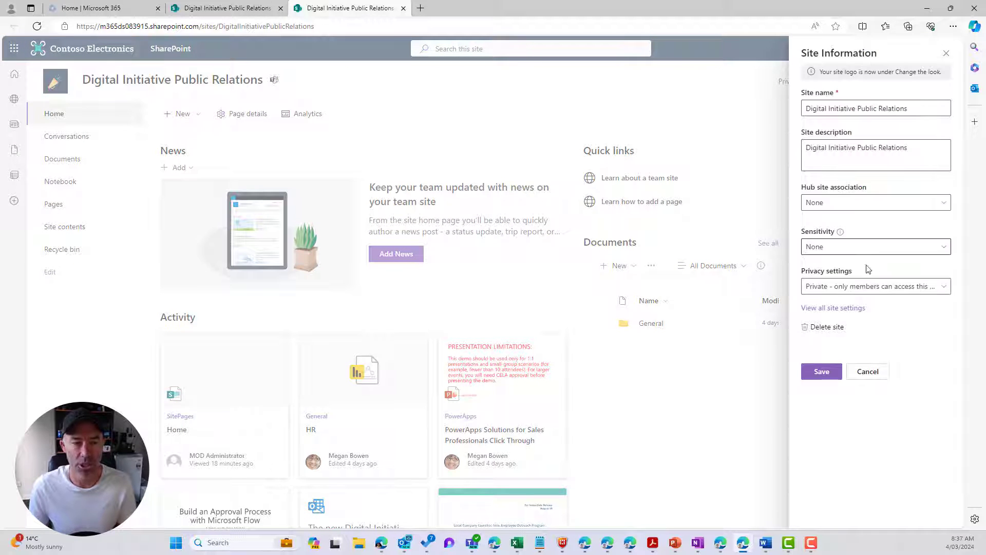
pyautogui.click(829, 309)
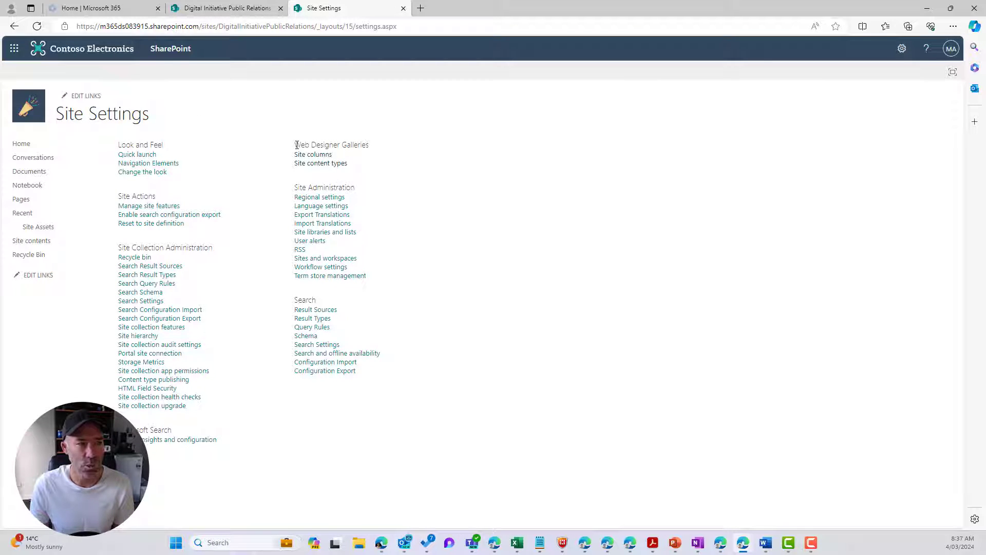
pyautogui.click(303, 163)
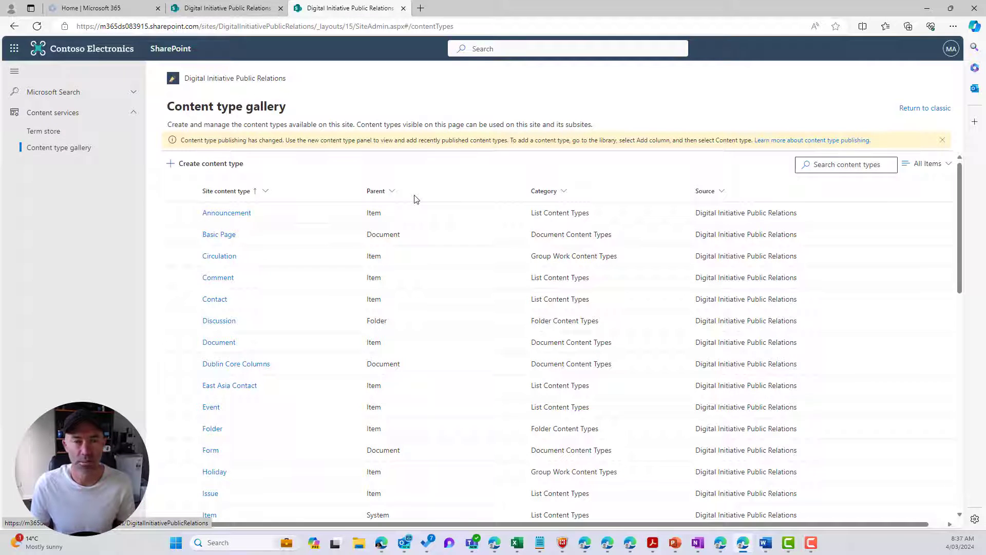
# Step: Start a new content type named 'Press Release' in a new category 'Copilot Studio'
pyautogui.click(216, 168)
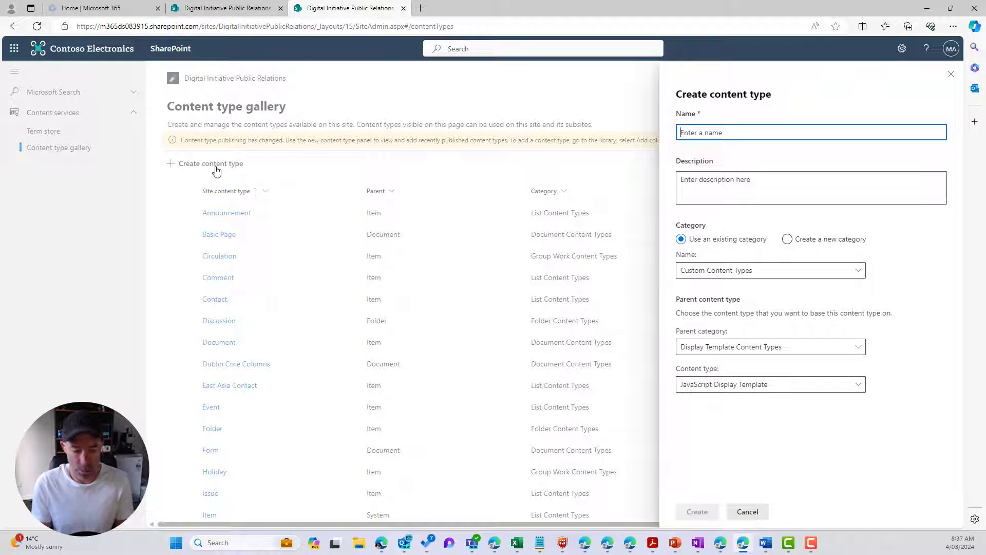
pyautogui.write('Press Release')
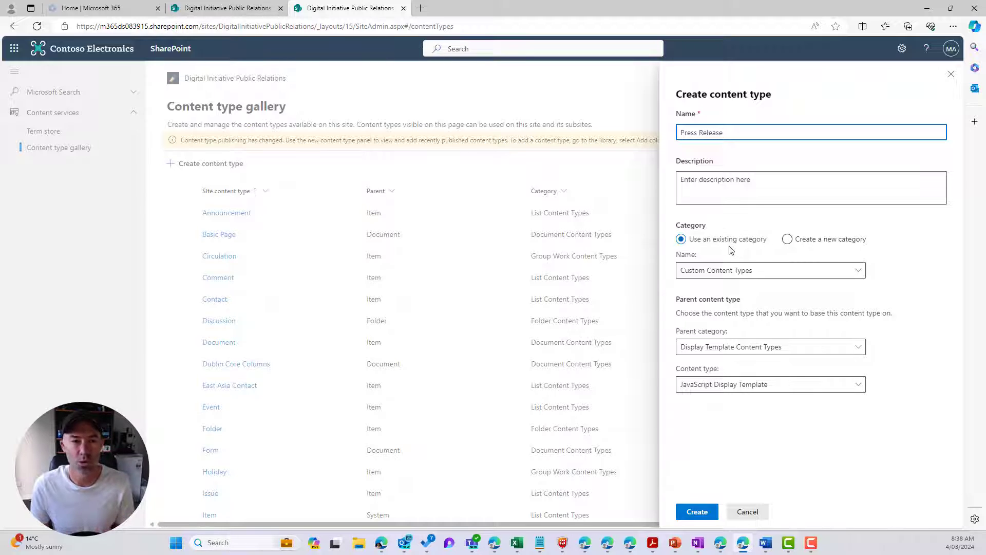
pyautogui.click(789, 240)
pyautogui.click(744, 271)
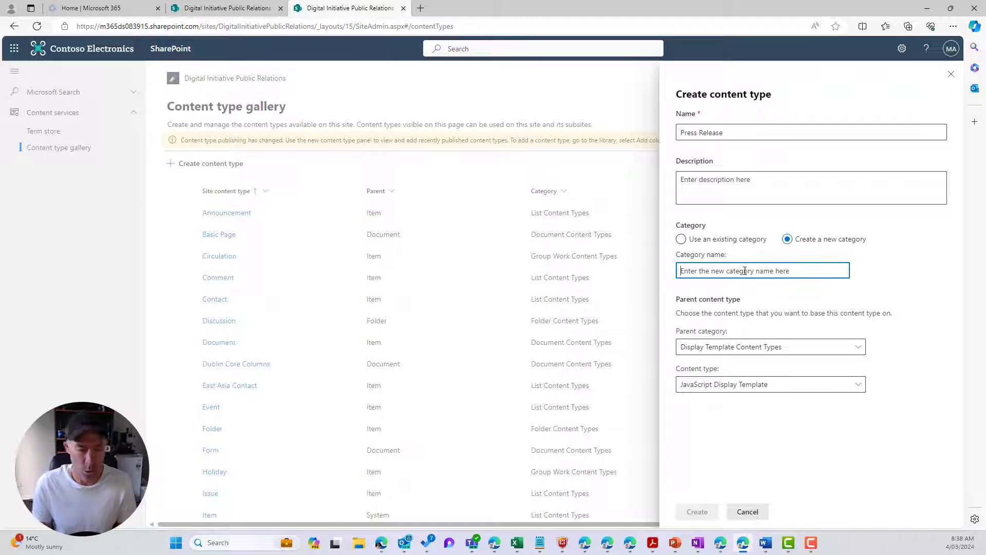
pyautogui.write('Copilot Studio')
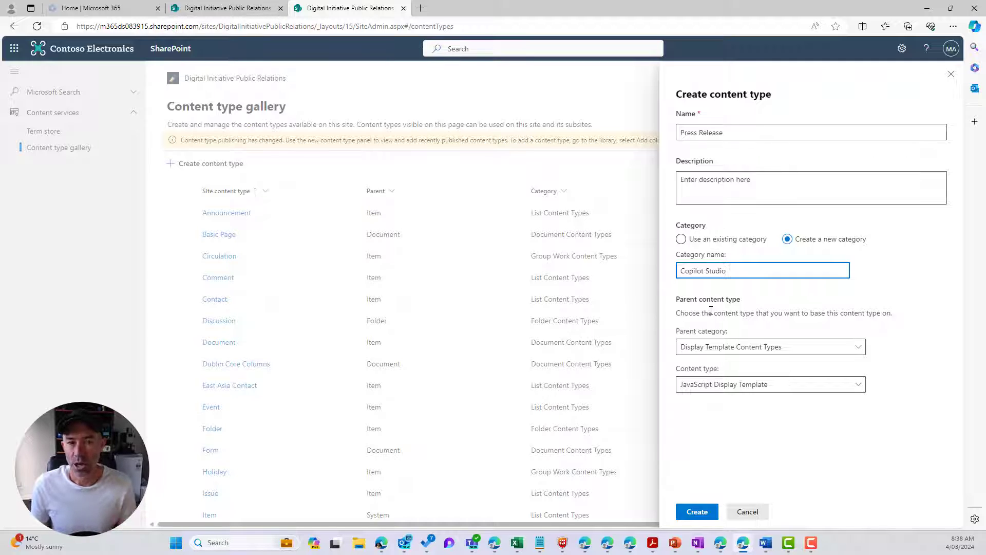
# Step: Base it on the Document content type from Document Content Types
pyautogui.click(739, 352)
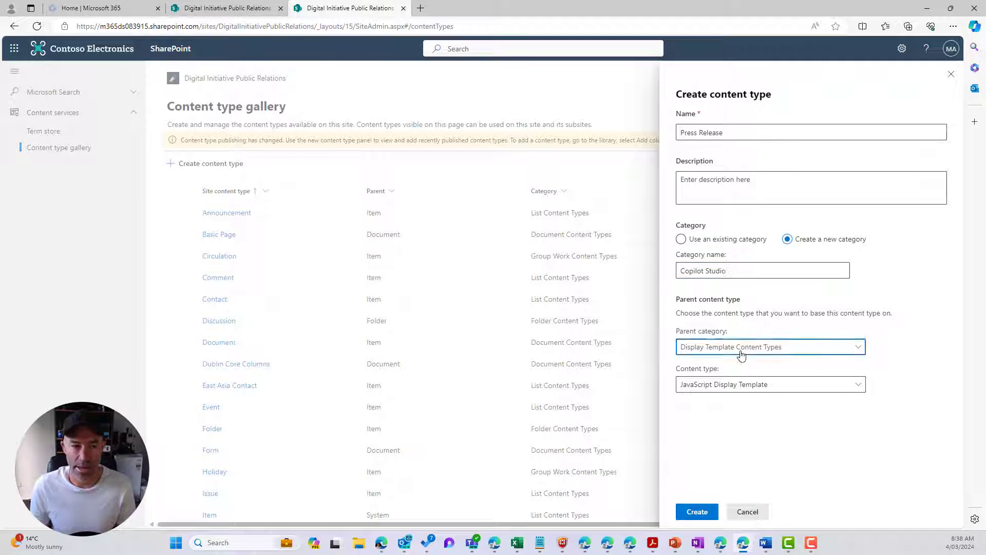
pyautogui.click(711, 384)
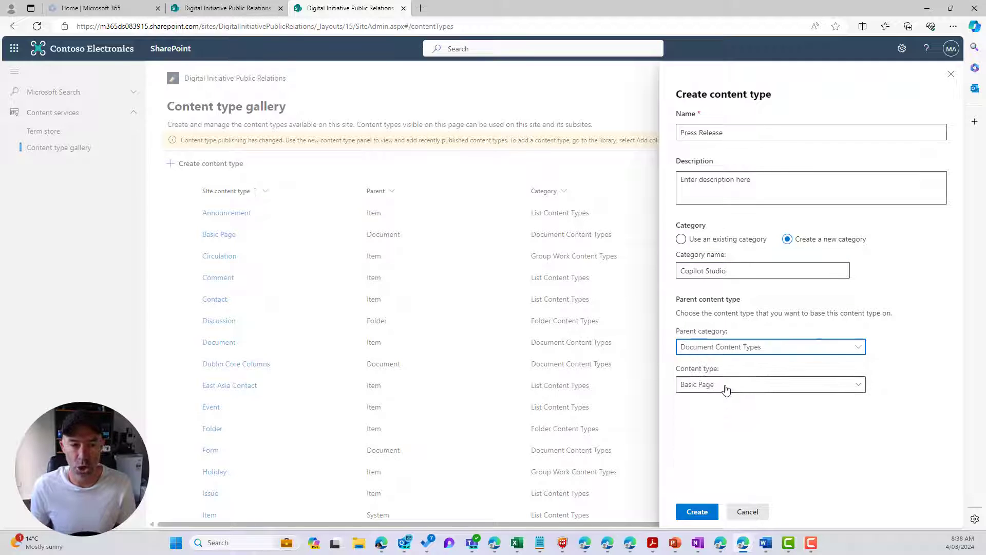
pyautogui.click(726, 389)
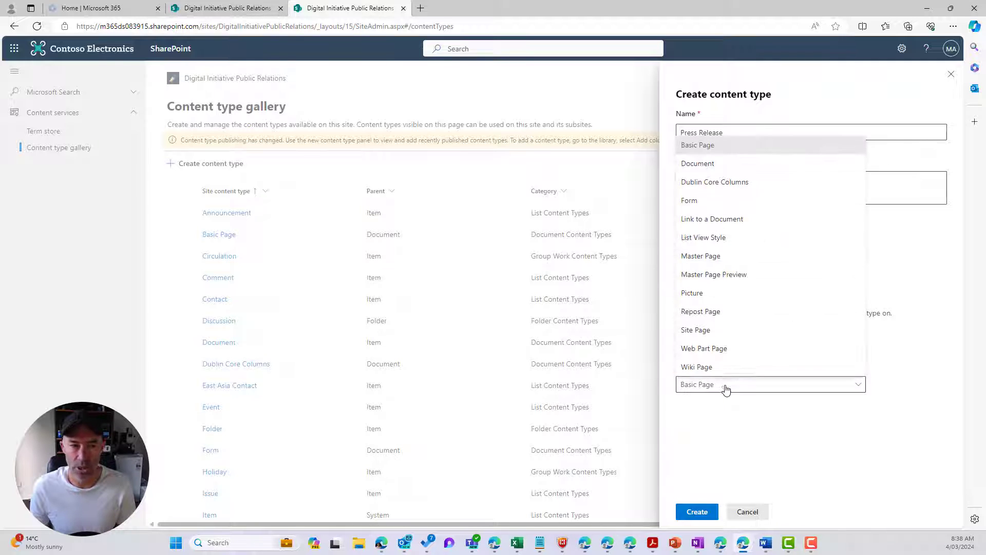
pyautogui.click(694, 164)
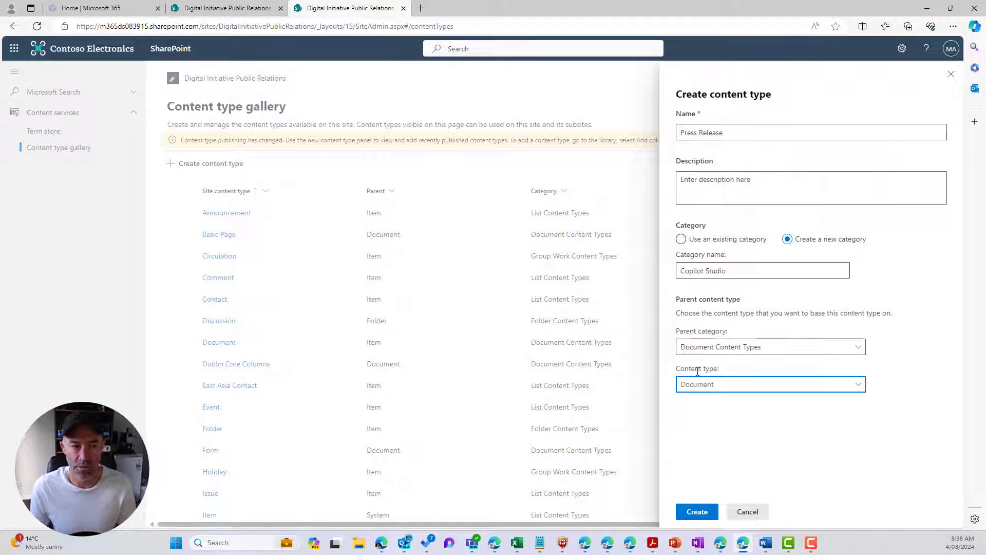
# Step: Create the content type and begin a new site column named 'PressReleaseDate'
pyautogui.click(697, 511)
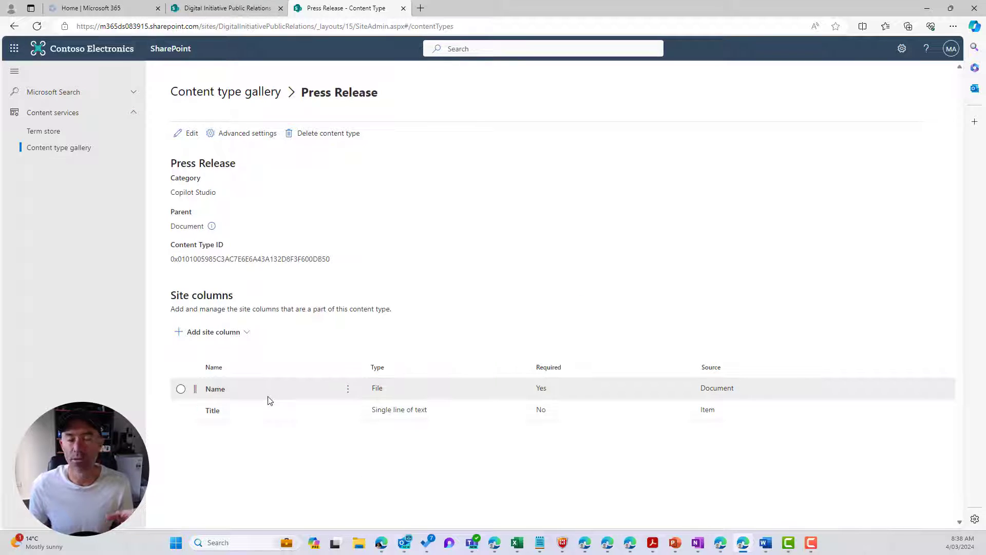
pyautogui.click(213, 333)
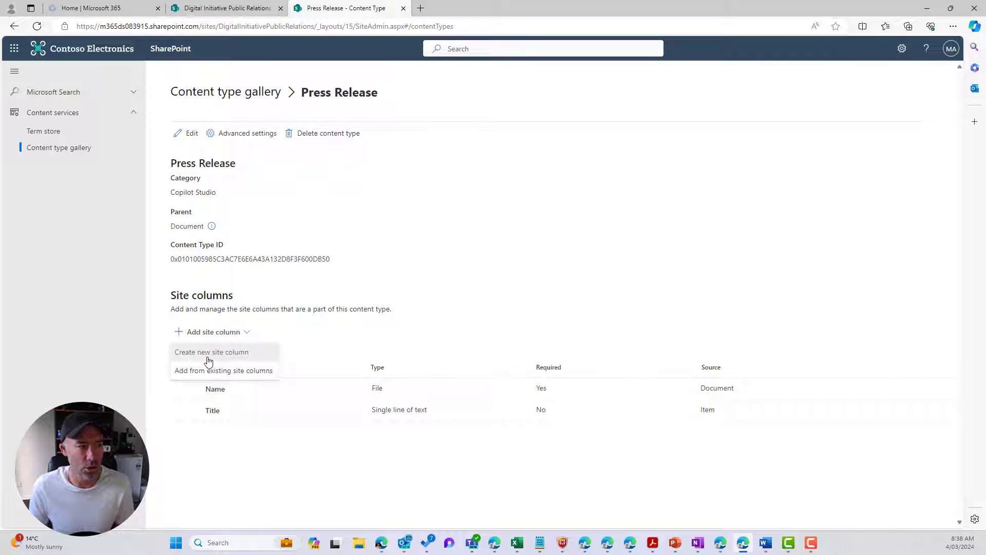
pyautogui.click(208, 358)
pyautogui.write('P')
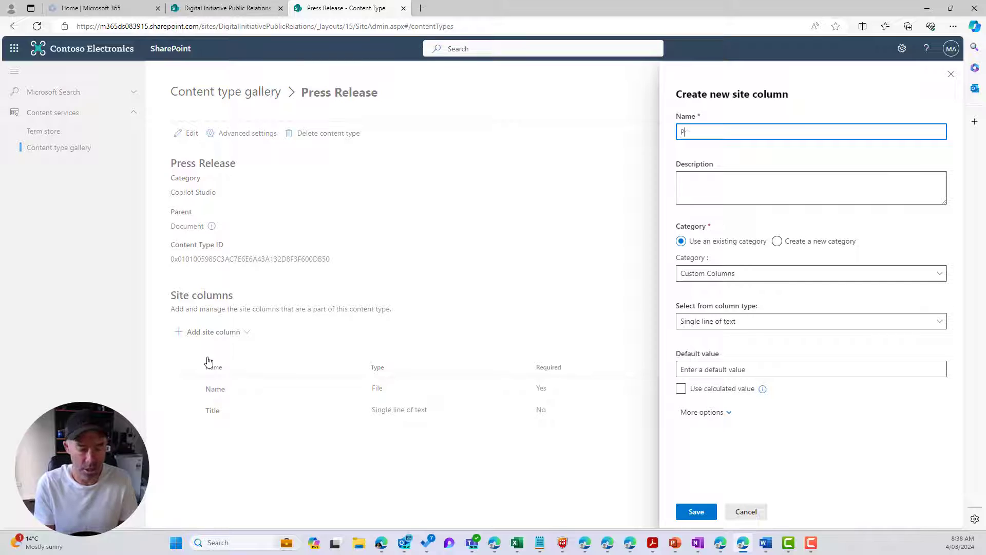
pyautogui.write('ressRele')
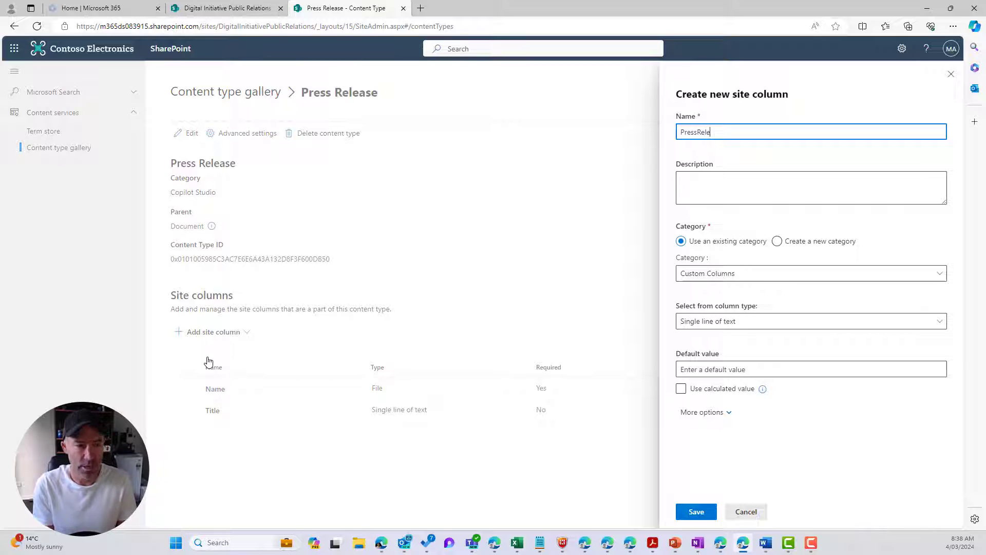
pyautogui.write('aseDate')
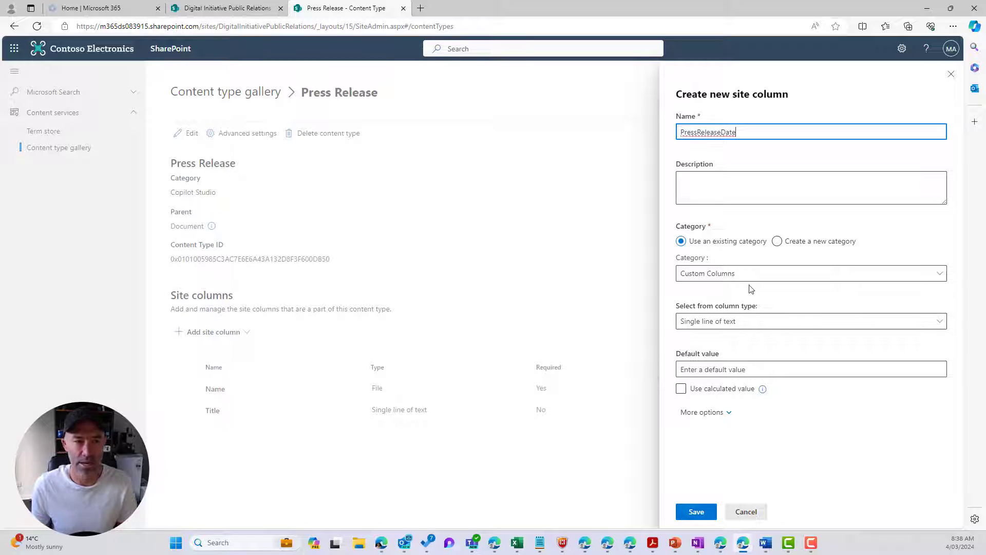
# Step: Make PressReleaseDate a Date and Time column in a new 'PressReleases' category, and save it
pyautogui.click(781, 244)
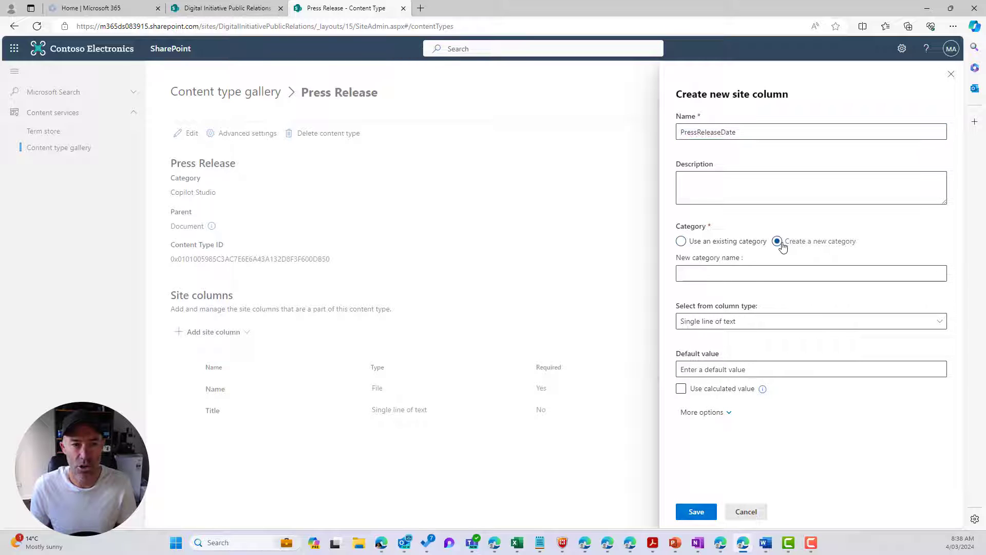
pyautogui.click(753, 276)
pyautogui.write('Press')
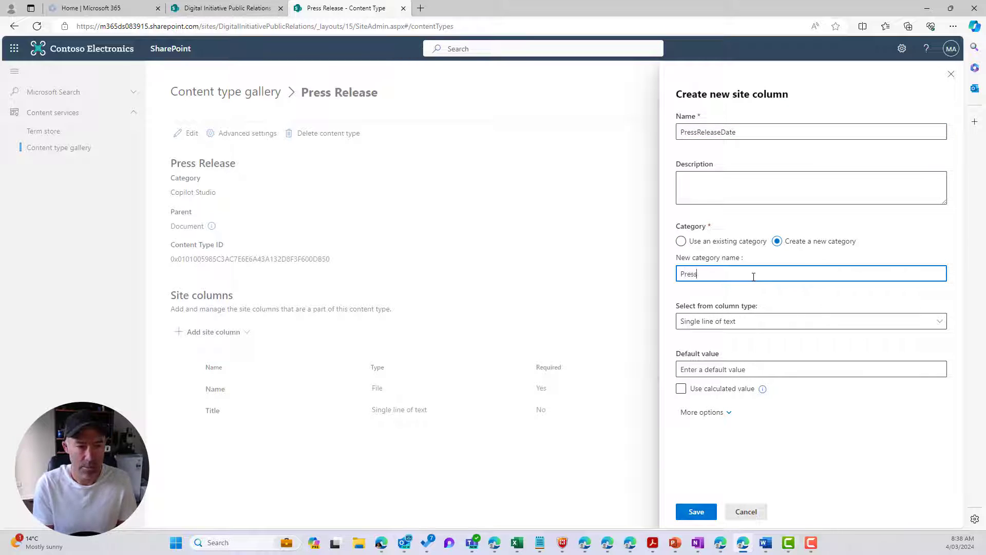
pyautogui.write('Releases')
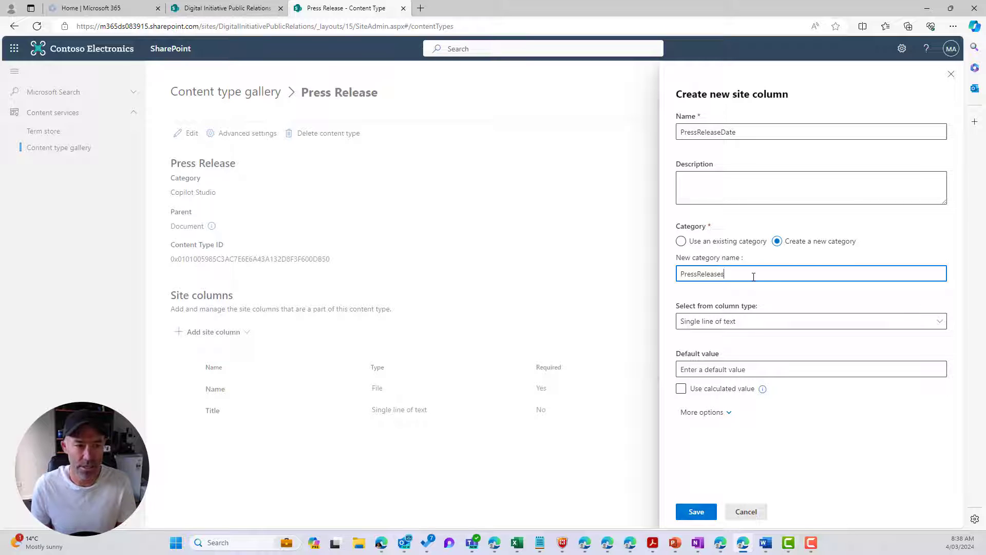
pyautogui.click(738, 321)
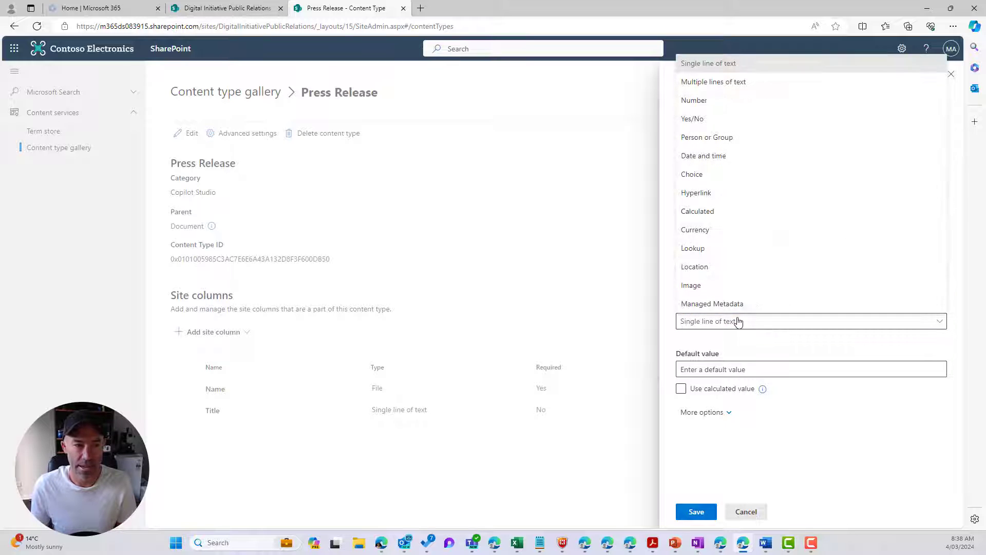
pyautogui.click(722, 162)
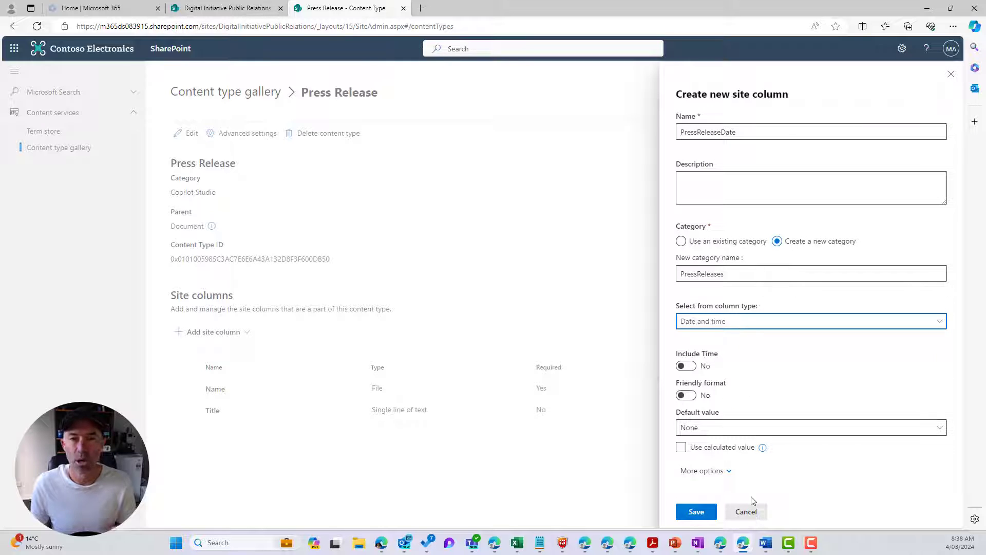
pyautogui.click(695, 512)
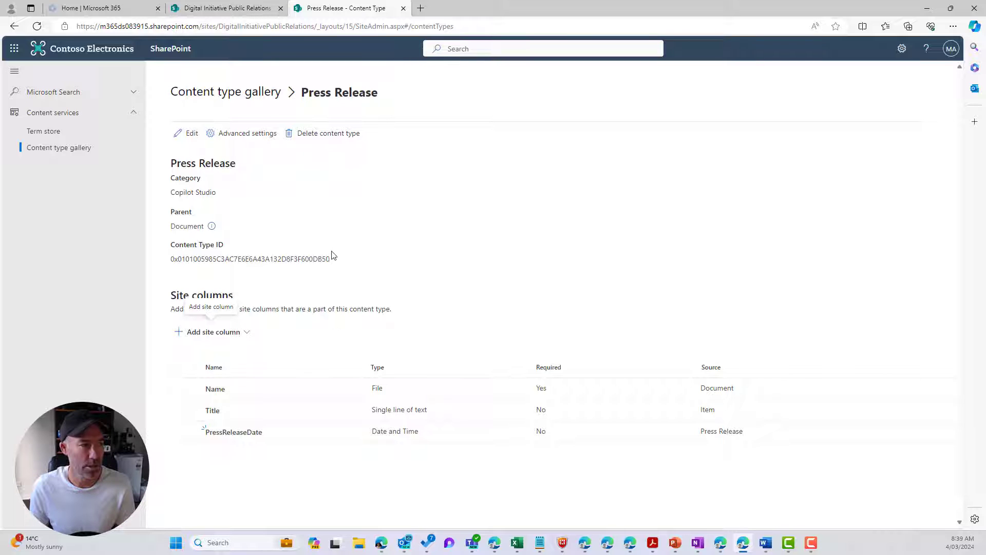
# Step: Glance at the Advanced settings, then return to the Digital Initiative Public Relations home page
pyautogui.click(251, 137)
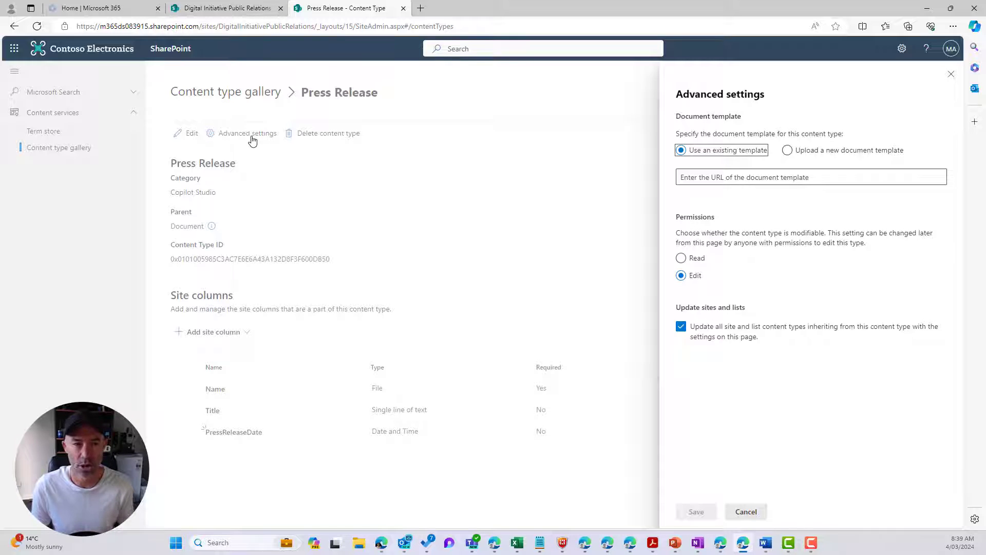
pyautogui.click(950, 74)
pyautogui.click(226, 93)
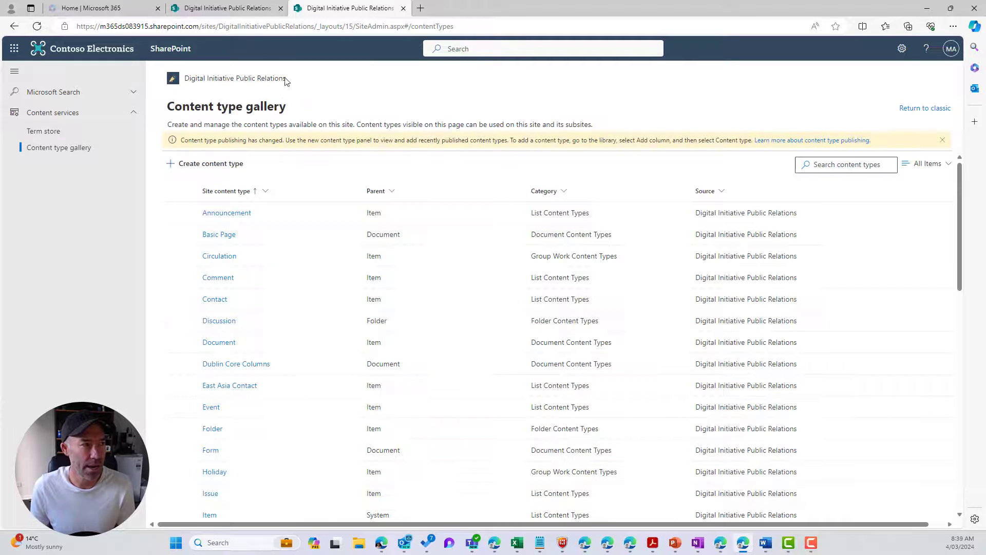
pyautogui.click(229, 10)
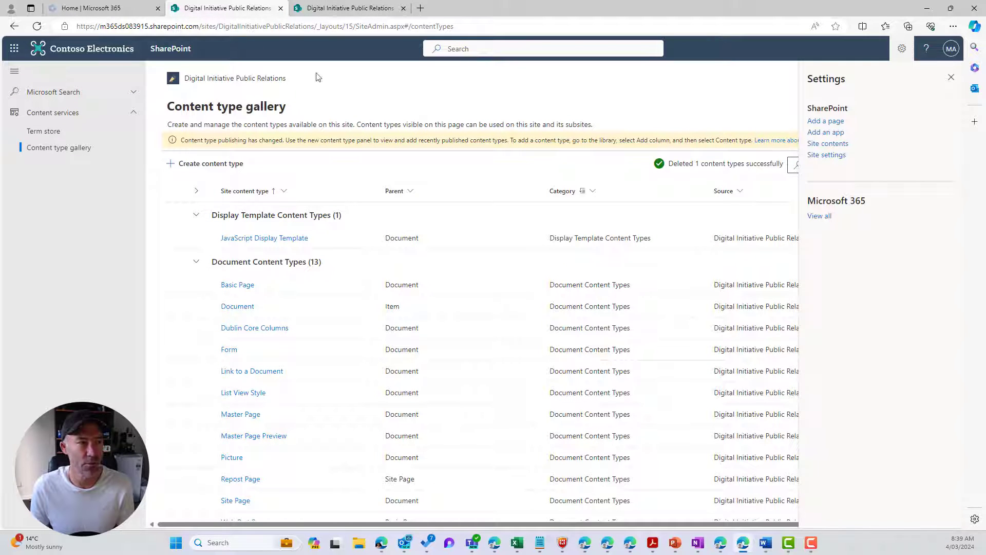
pyautogui.click(252, 80)
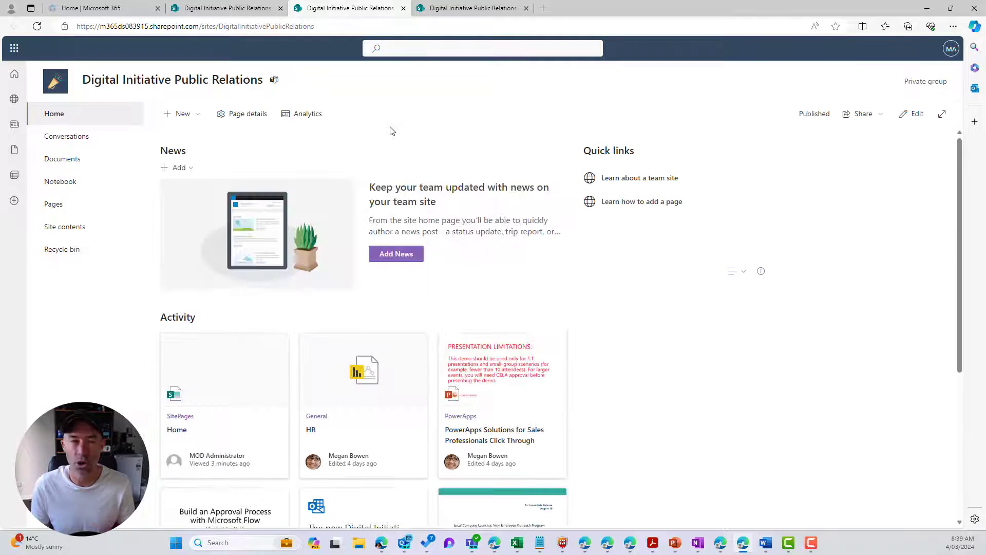
# Step: Create a blank document library named 'Press Releases'
pyautogui.click(190, 114)
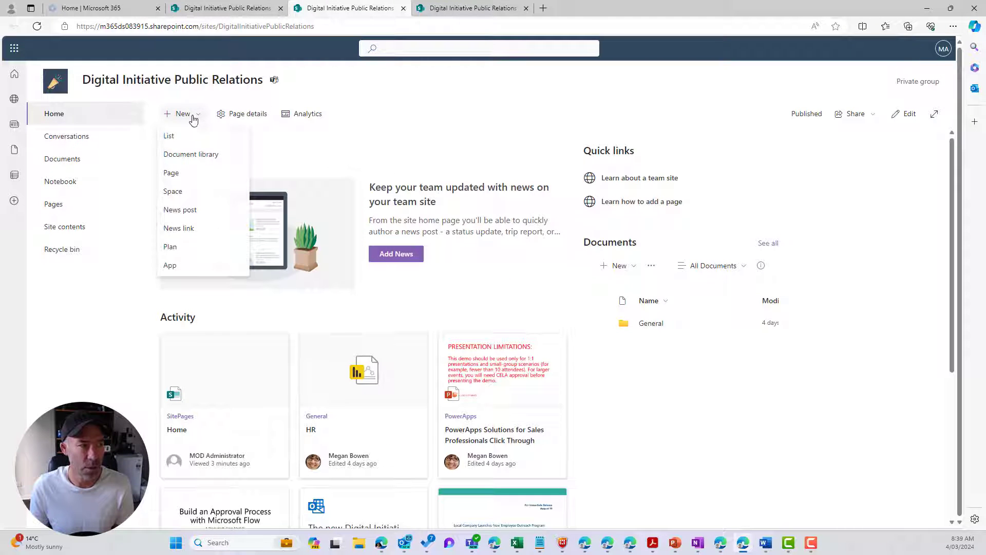
pyautogui.click(194, 158)
pyautogui.click(231, 161)
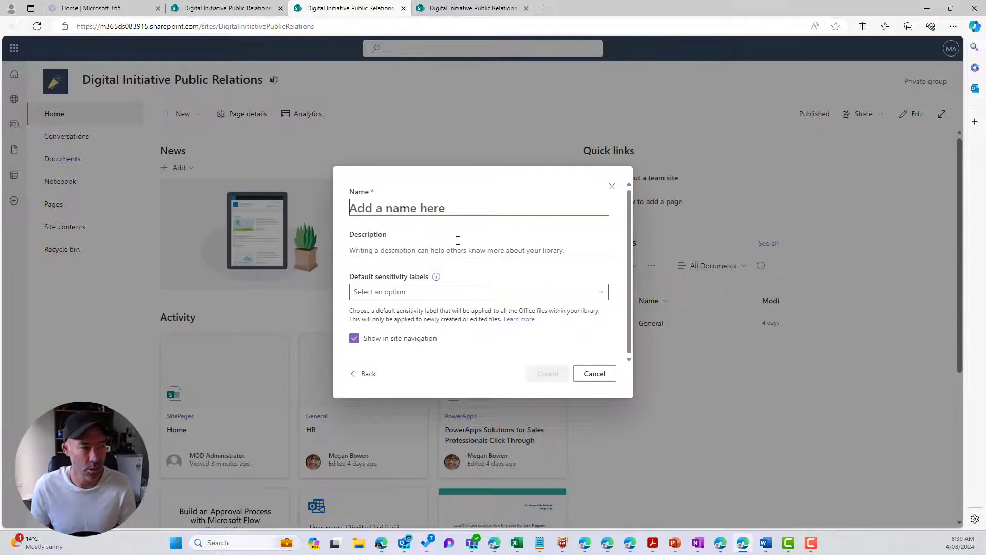
pyautogui.write('Press Releases')
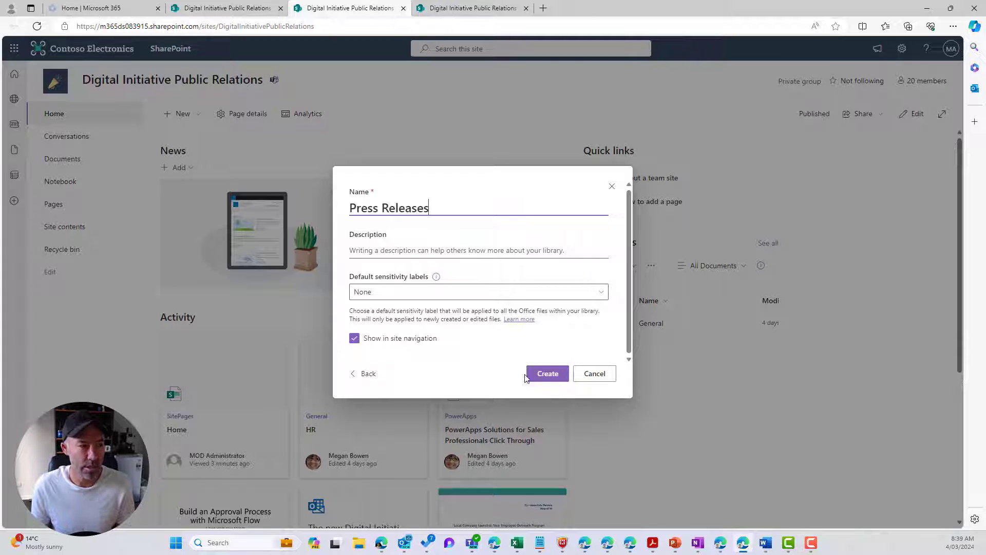
pyautogui.click(546, 377)
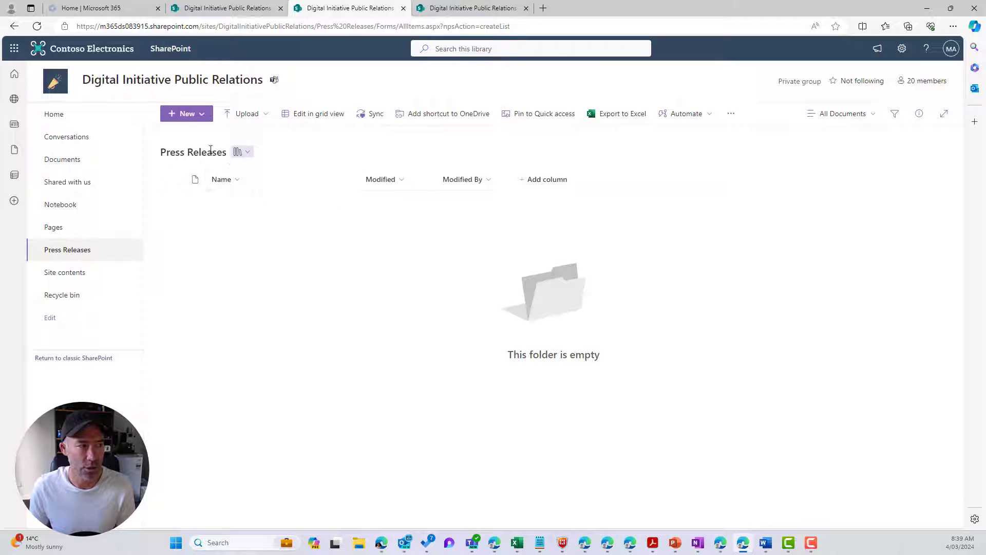
# Step: Try adding a content type from the library's add-column panel, then cancel
pyautogui.click(549, 187)
pyautogui.scroll(-1, 589, 281)
pyautogui.scroll(-3, 589, 282)
pyautogui.scroll(-2, 644, 272)
pyautogui.click(589, 308)
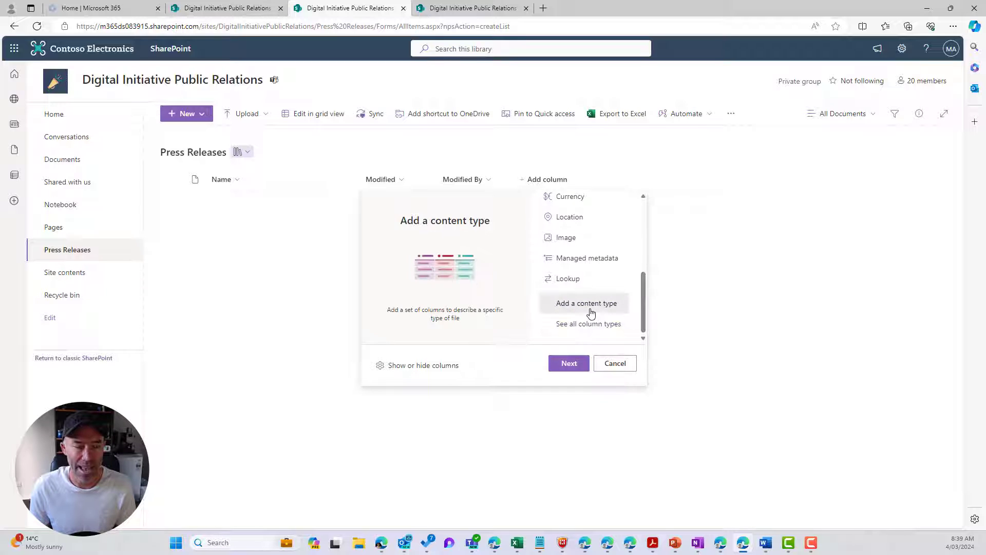
pyautogui.click(568, 363)
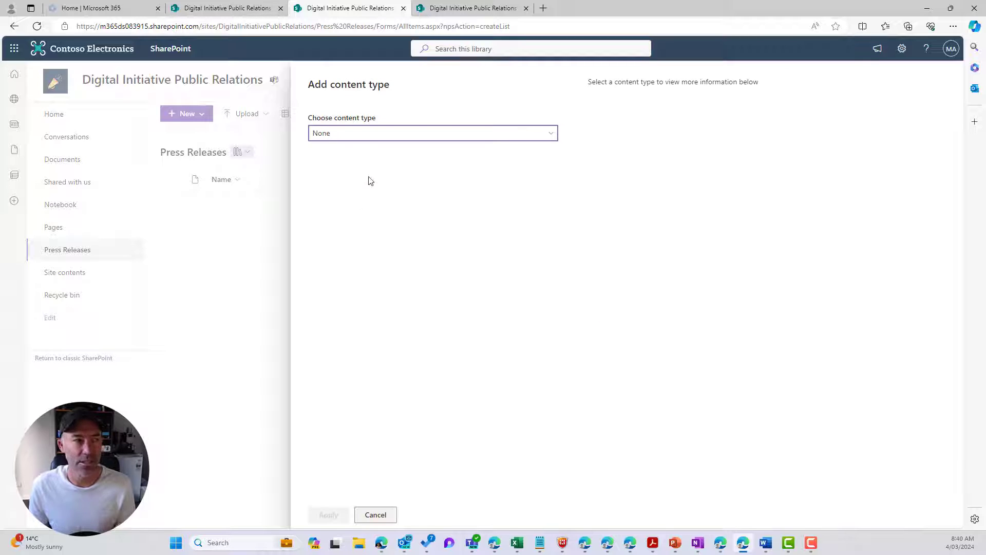
pyautogui.click(375, 137)
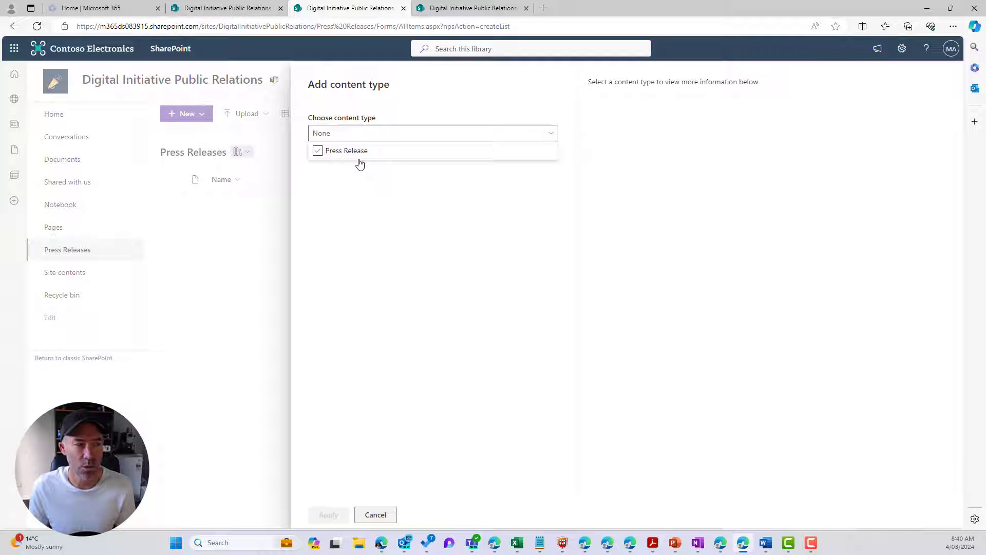
pyautogui.click(378, 513)
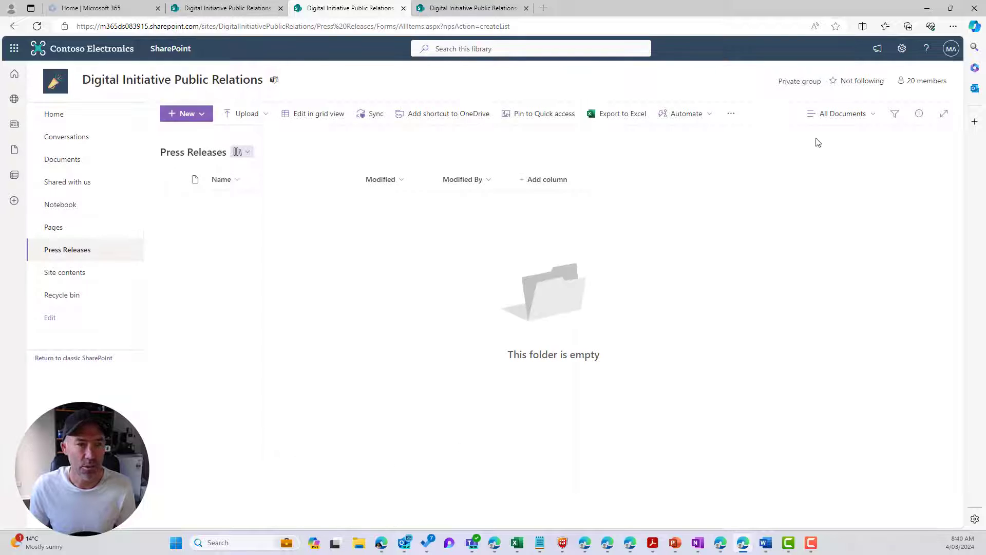
# Step: Open the Press Releases library's full settings page
pyautogui.click(901, 48)
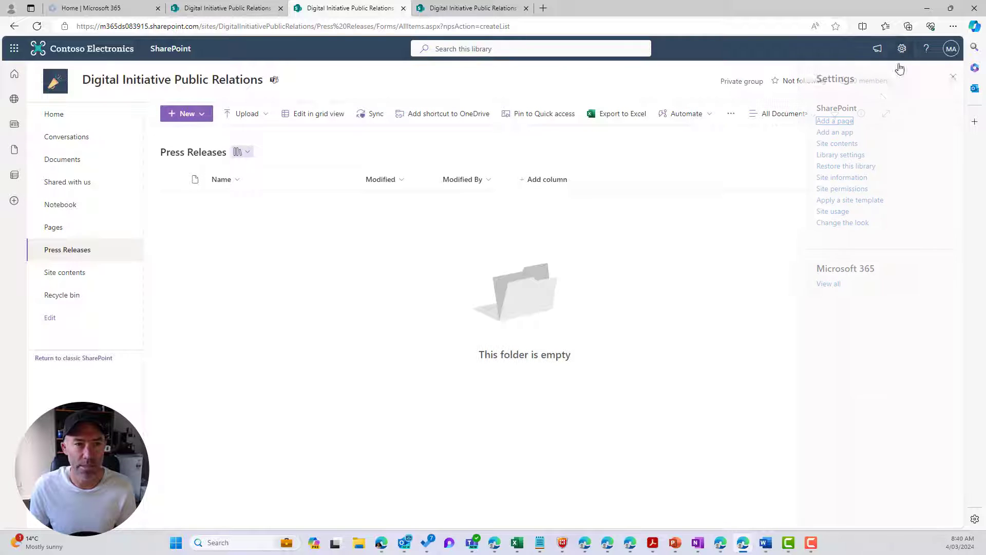
pyautogui.click(832, 155)
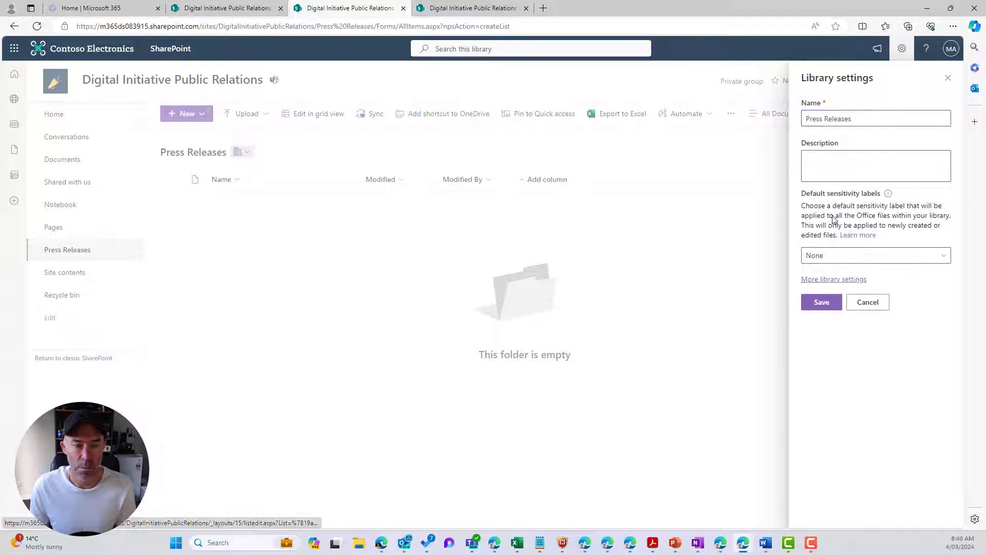
pyautogui.click(832, 280)
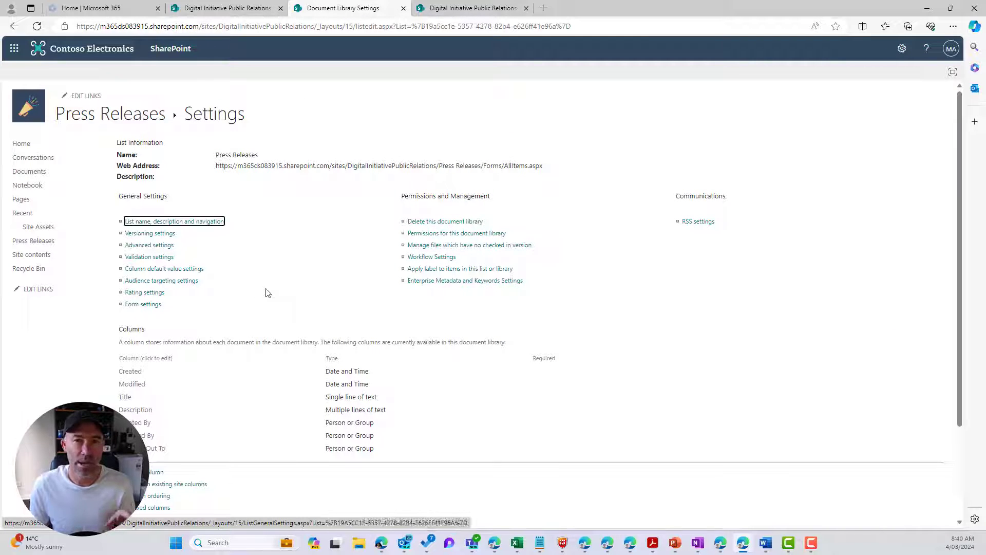
pyautogui.scroll(-2, 267, 292)
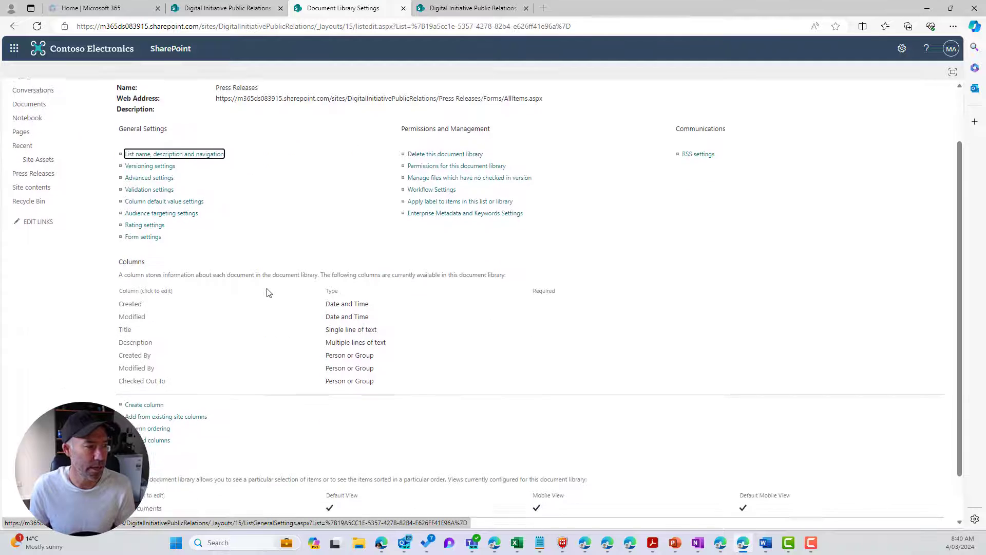
pyautogui.scroll(2, 267, 292)
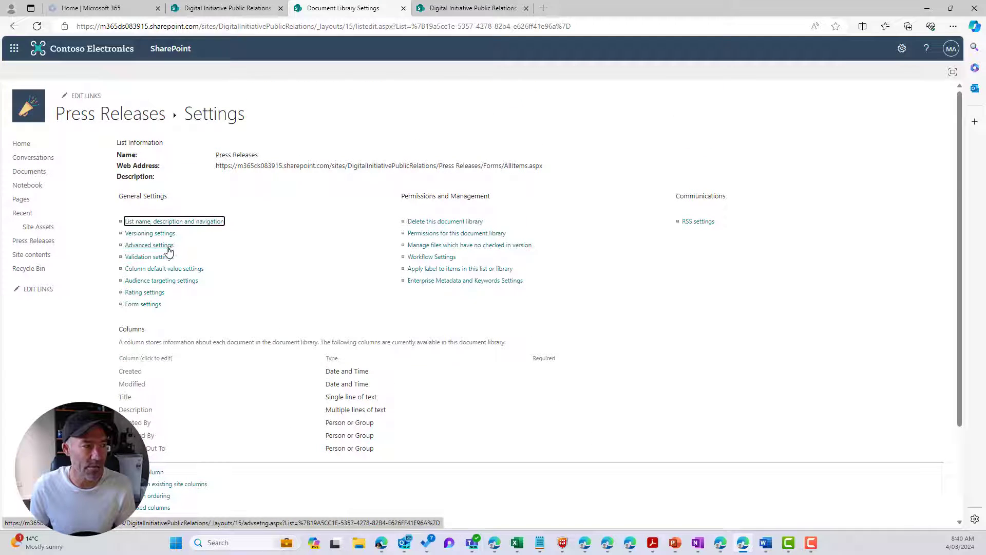
# Step: Set Allow management of content types to Yes in Advanced settings and save
pyautogui.click(166, 252)
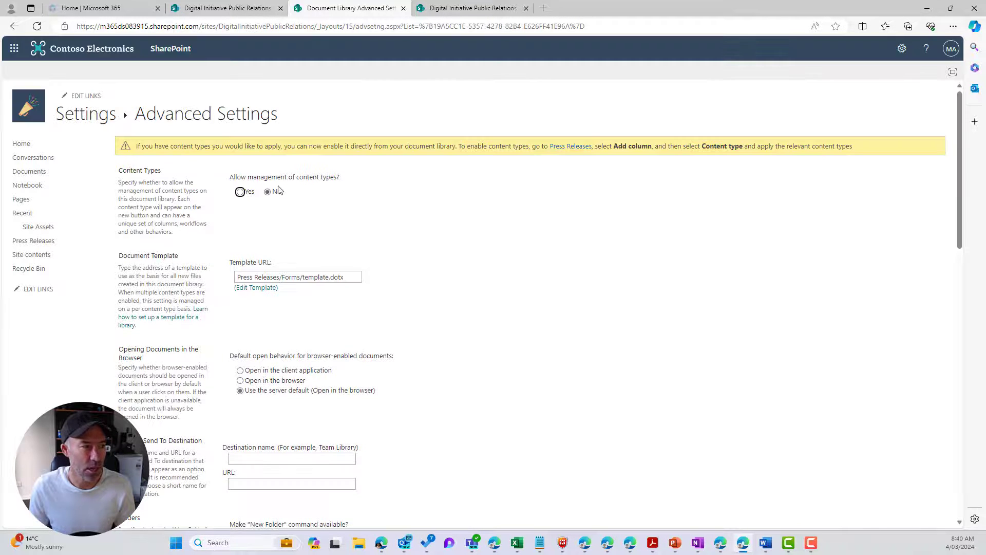
pyautogui.moveTo(230, 178); pyautogui.dragTo(341, 178)
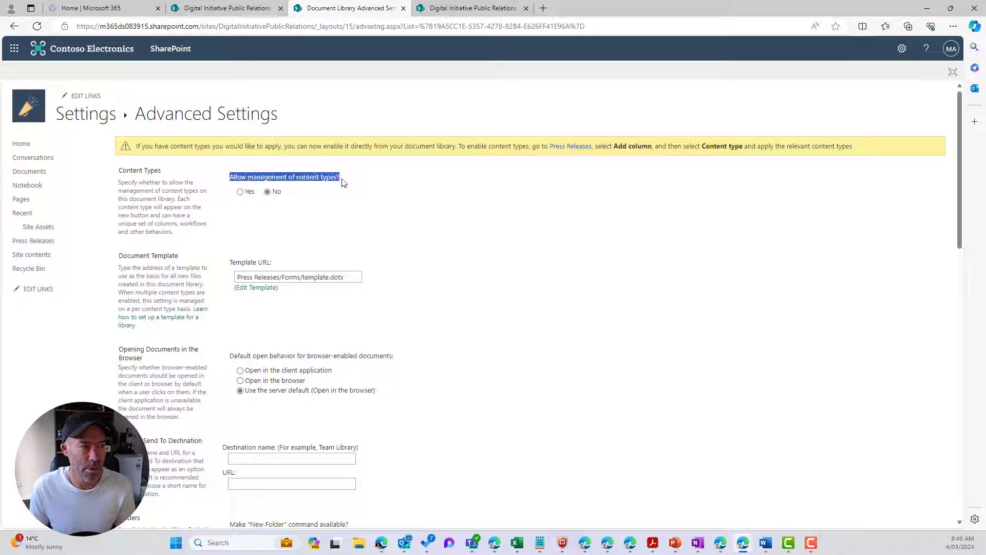
pyautogui.click(241, 192)
pyautogui.scroll(-5, 385, 242)
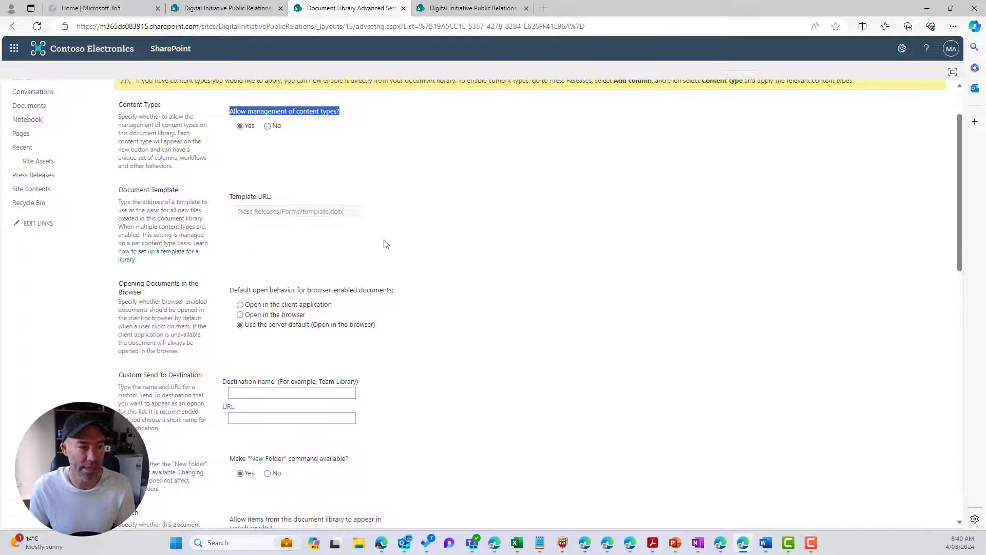
pyautogui.scroll(3, 417, 250)
pyautogui.scroll(-4, 452, 262)
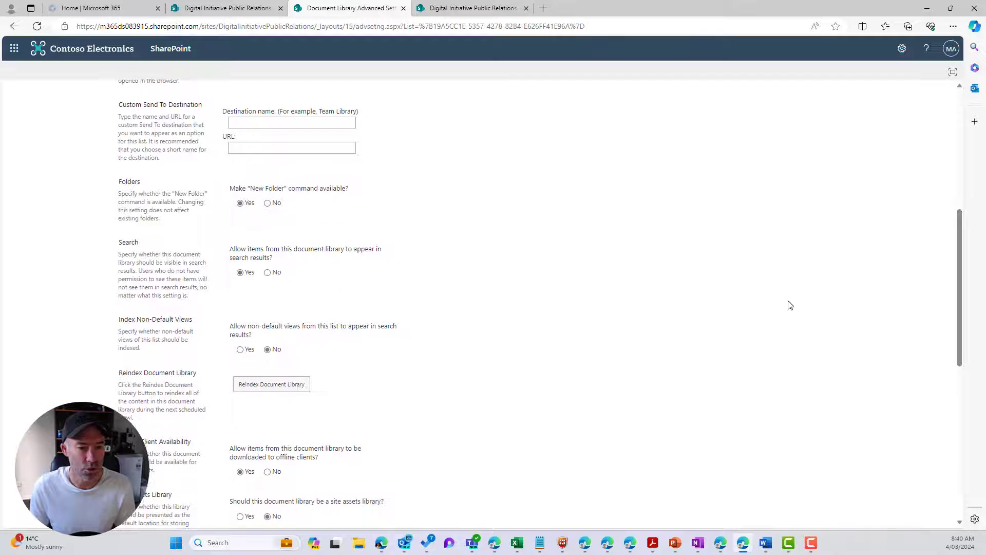
pyautogui.moveTo(962, 242); pyautogui.dragTo(963, 446)
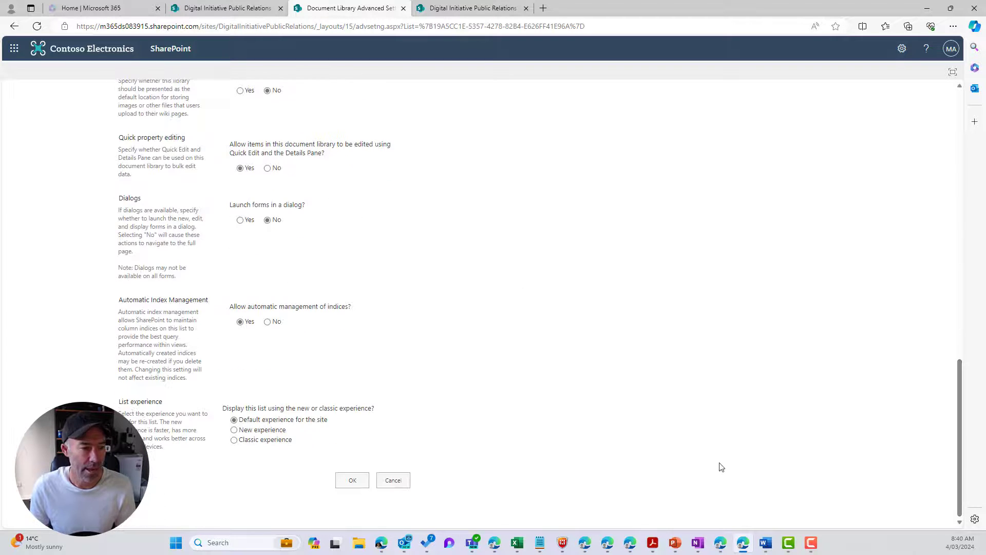
pyautogui.click(357, 482)
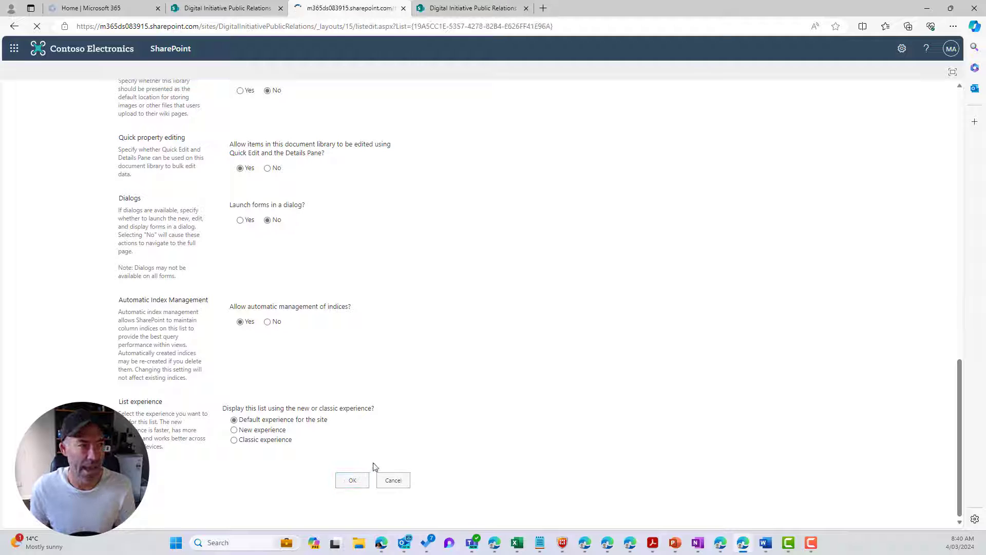
pyautogui.scroll(-3, 257, 354)
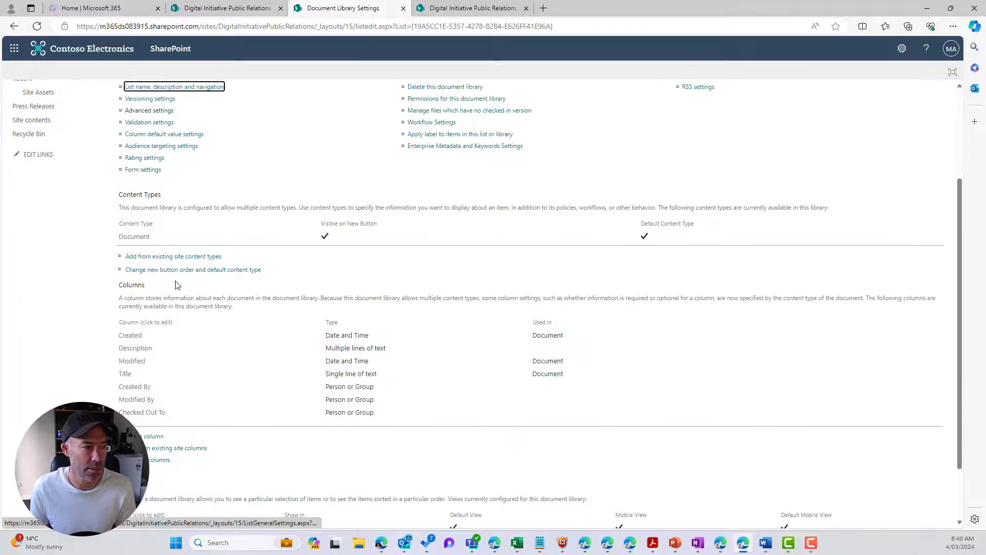
pyautogui.click(151, 259)
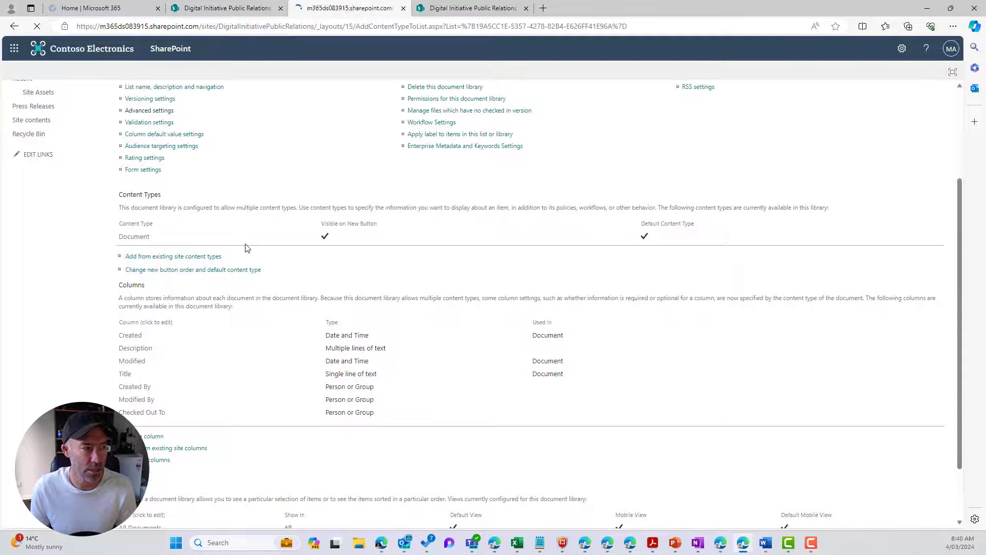
# Step: Add the Press Release content type from the Copilot Studio group to the library
pyautogui.click(390, 186)
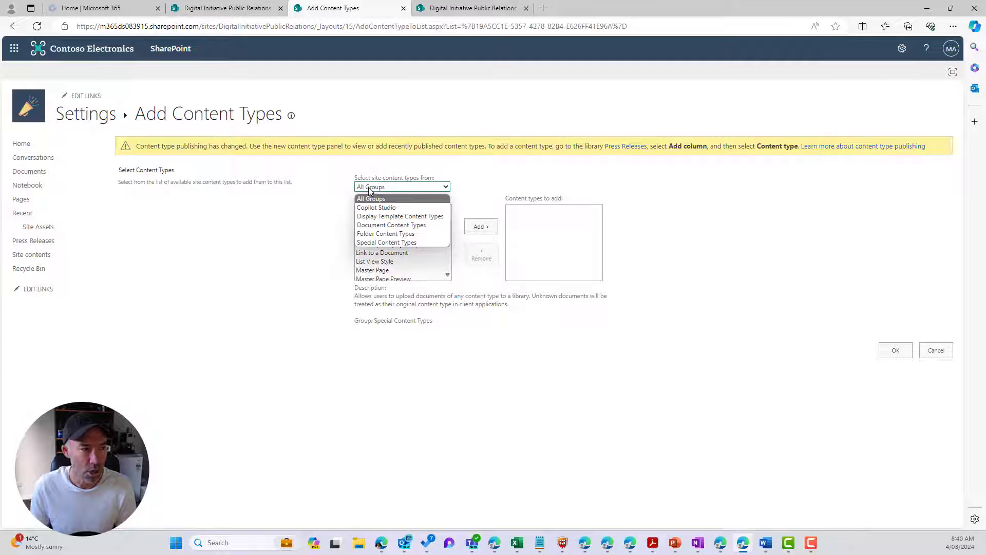
pyautogui.click(378, 213)
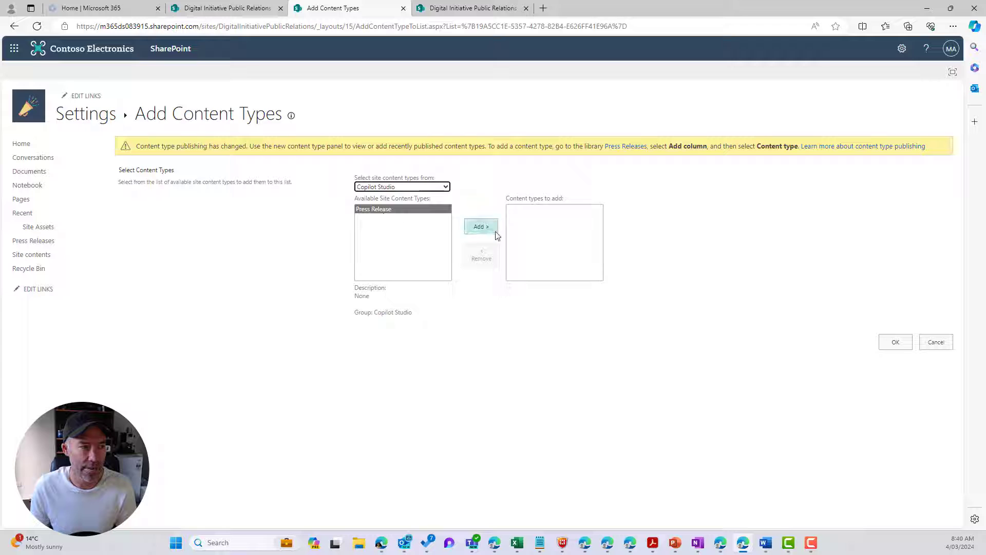
pyautogui.click(479, 227)
pyautogui.click(894, 344)
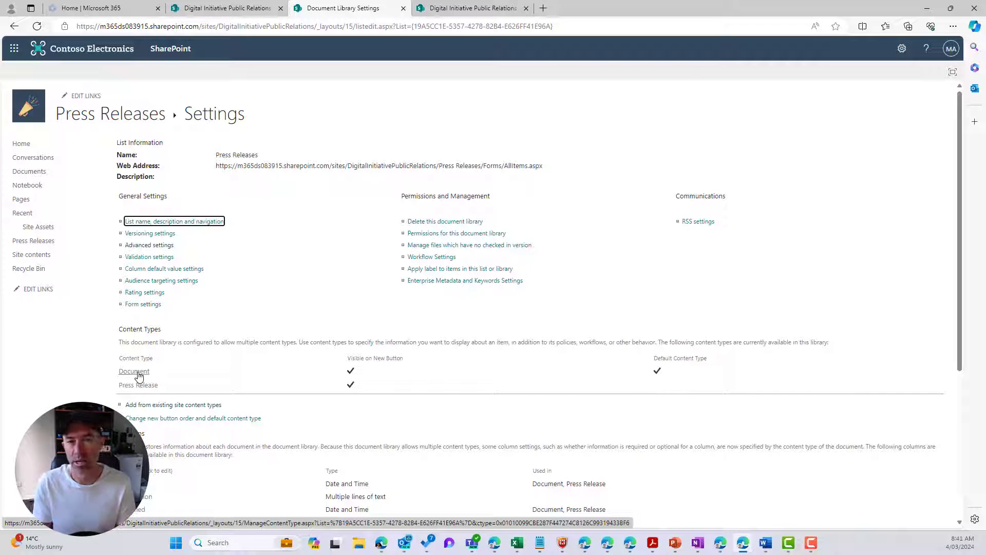
# Step: Delete the Document content type from the library and return to Press Releases
pyautogui.click(138, 374)
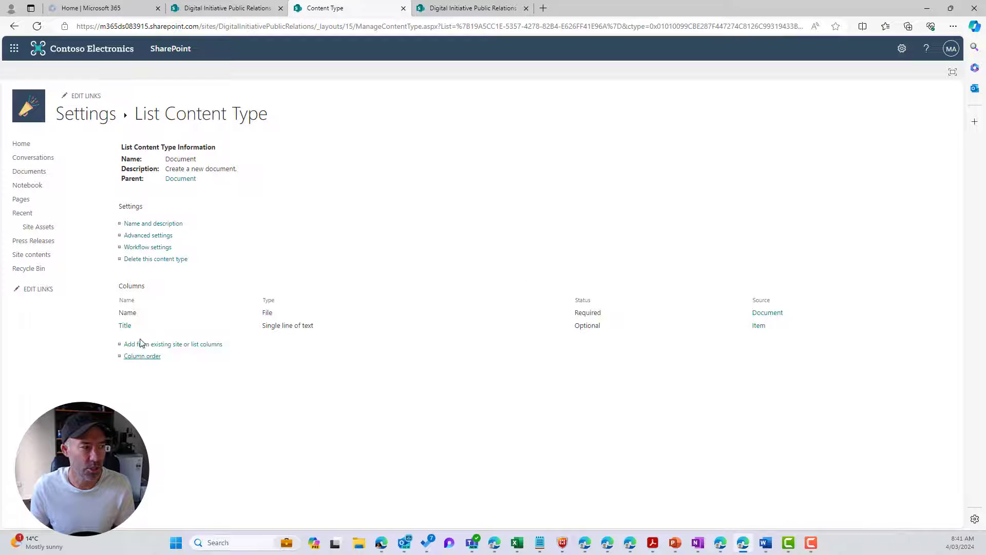
pyautogui.click(147, 260)
pyautogui.click(532, 82)
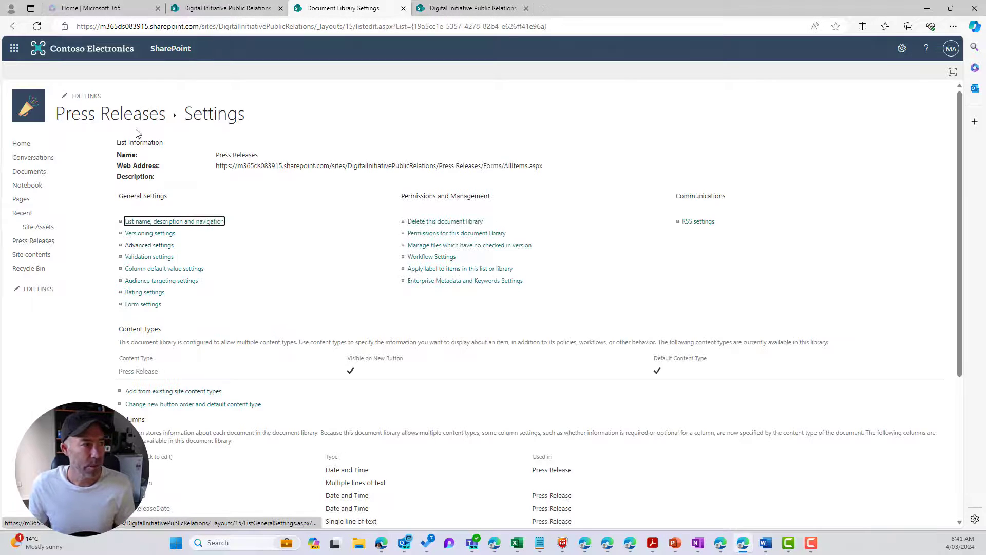
pyautogui.click(138, 122)
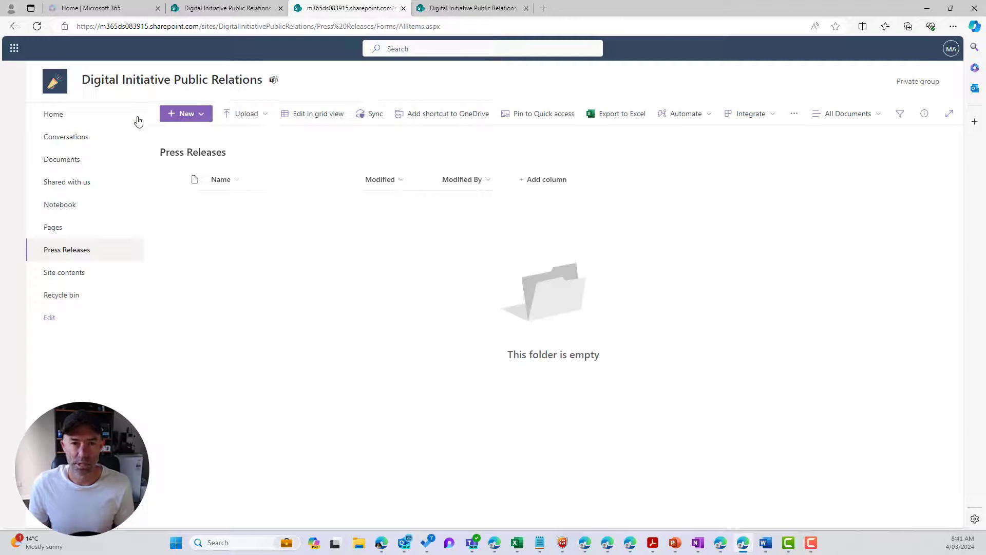
# Step: Check the library's New menu options, then open its full library settings page
pyautogui.click(205, 120)
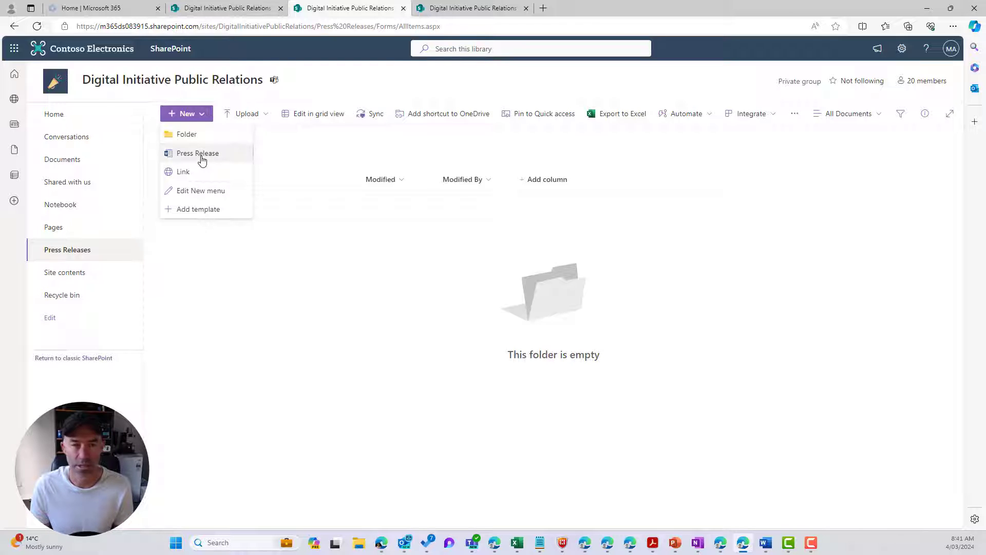
pyautogui.click(901, 48)
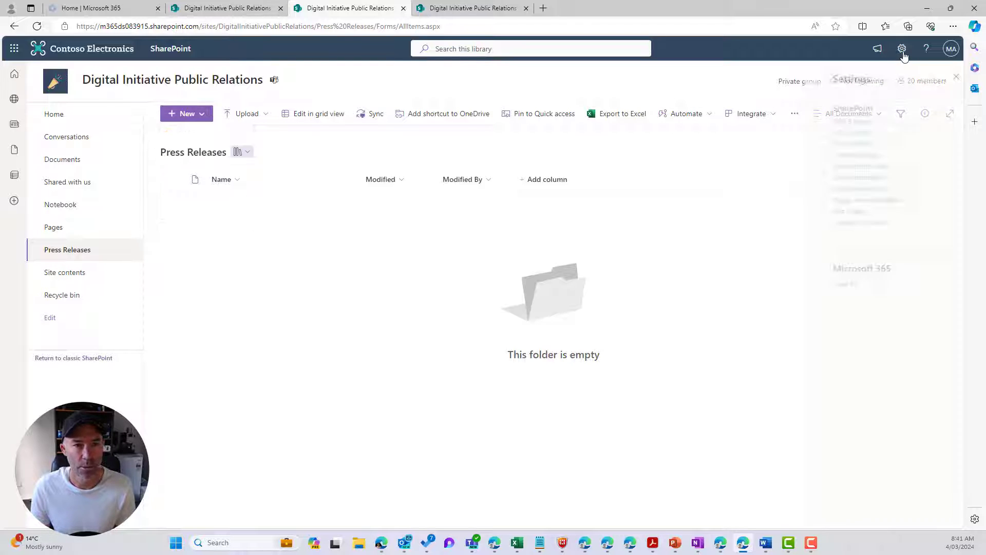
pyautogui.click(832, 155)
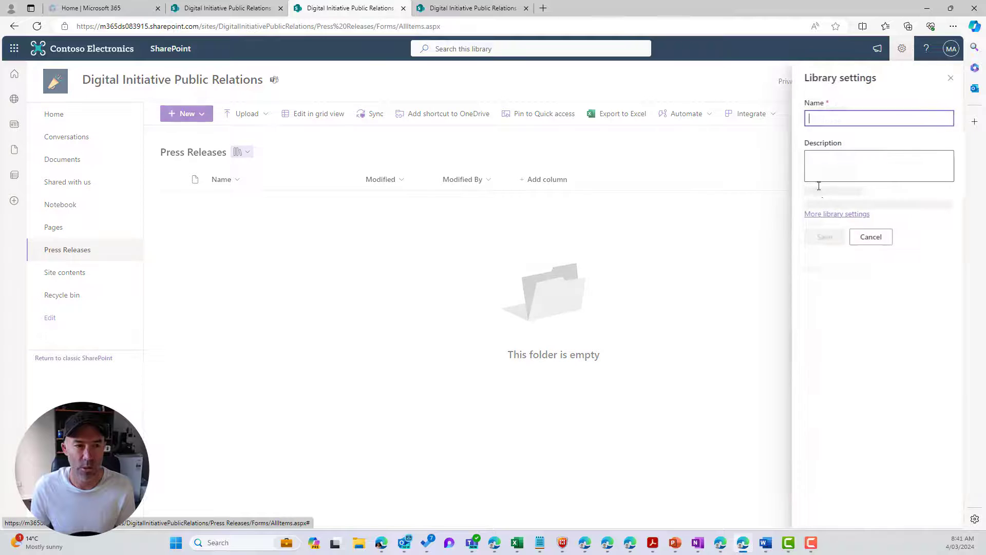
pyautogui.click(830, 280)
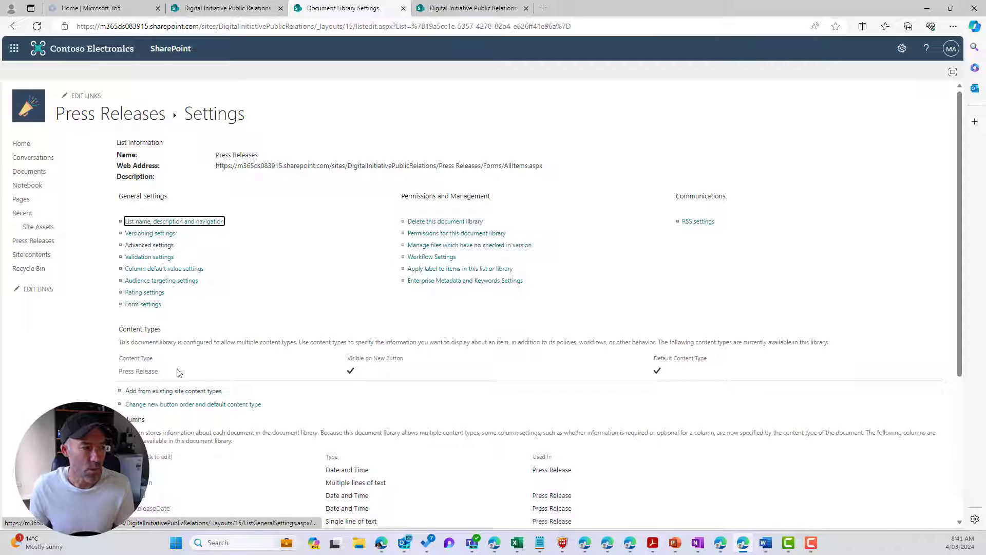
# Step: Group site content types by Category and open Press Release's Advanced settings under Copilot Studio
pyautogui.click(901, 48)
pyautogui.click(837, 155)
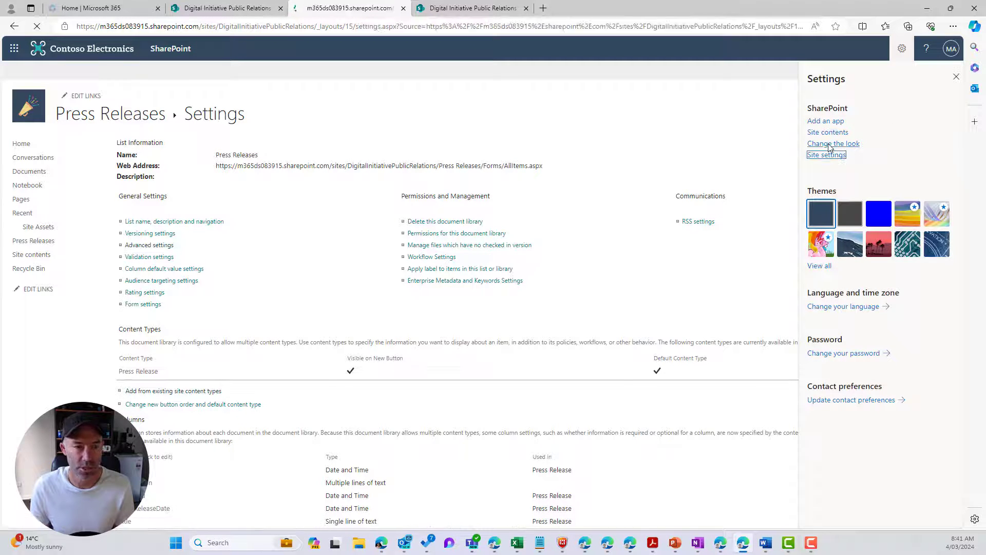
pyautogui.click(319, 162)
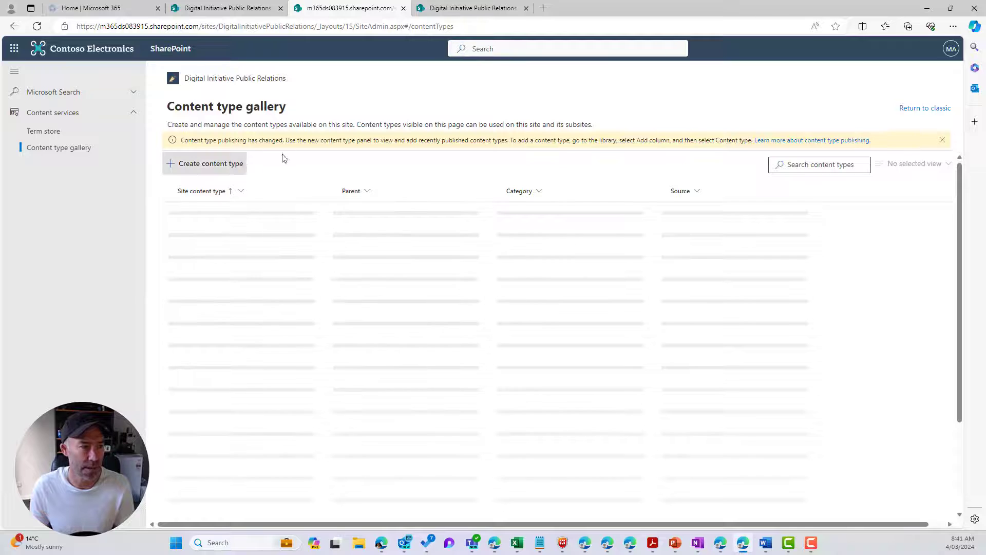
pyautogui.click(578, 191)
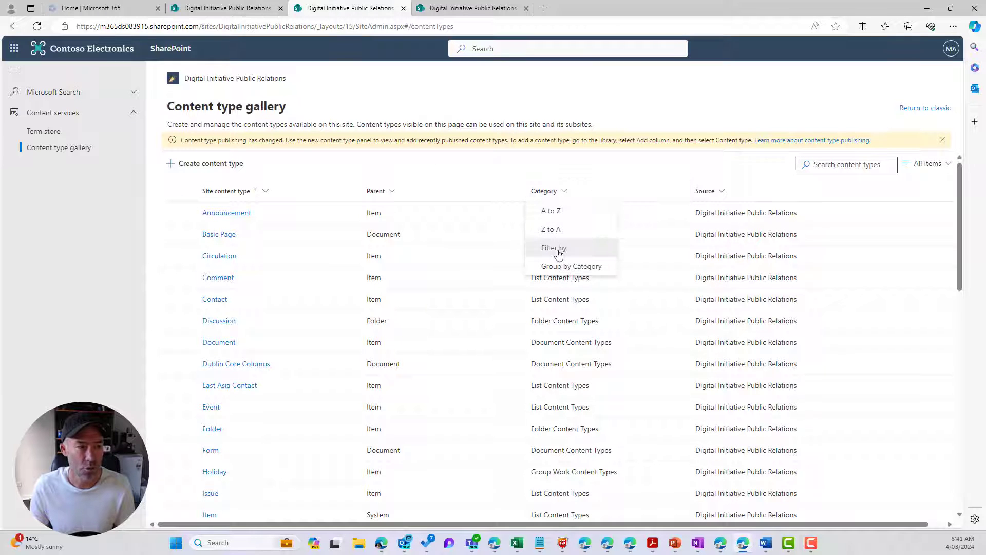
pyautogui.click(574, 266)
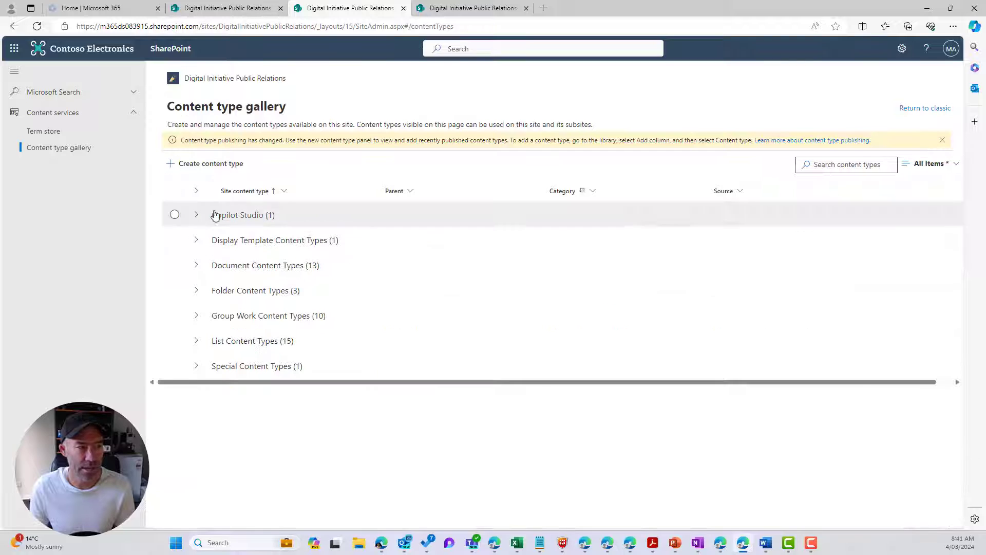
pyautogui.click(196, 215)
pyautogui.click(250, 242)
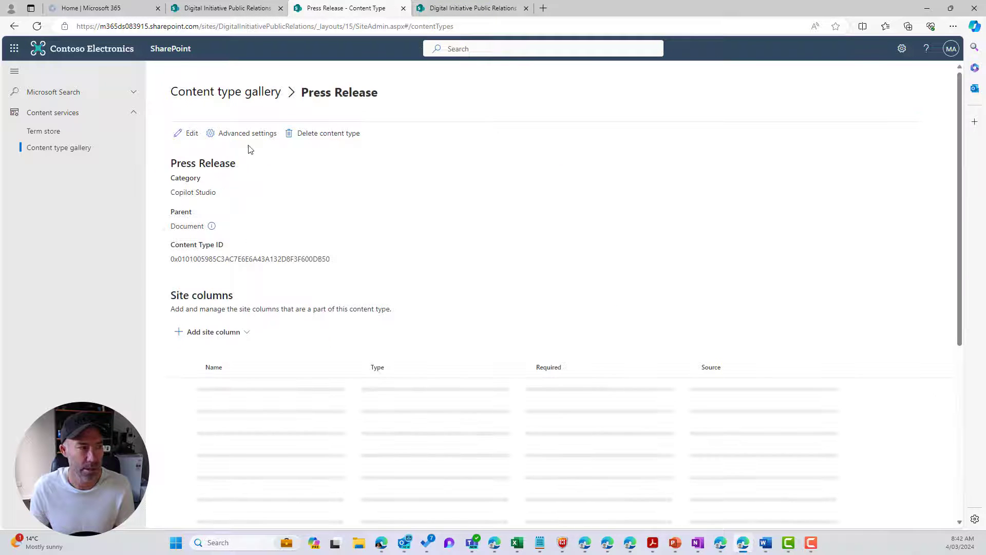
pyautogui.click(245, 133)
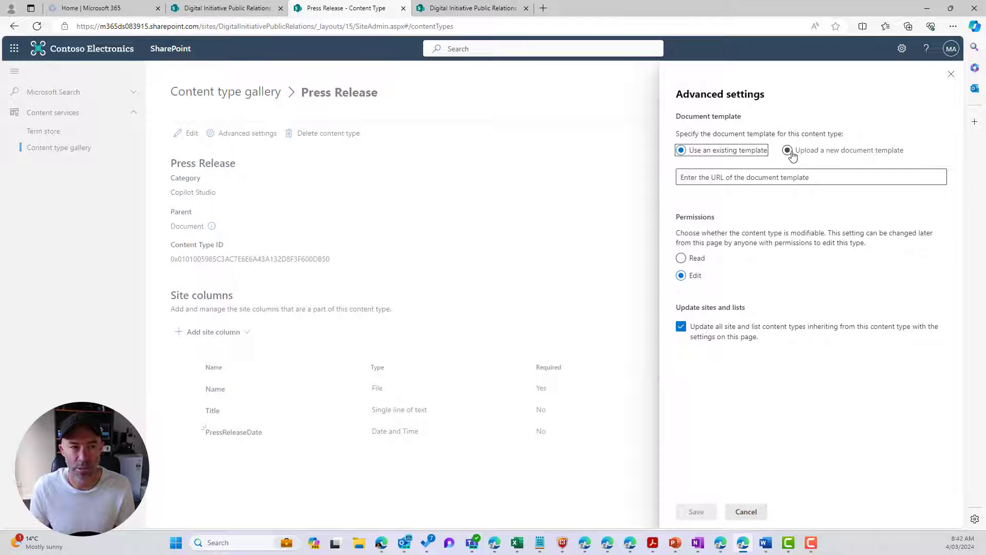
# Step: Upload Press Release.docx as the content type's new document template and save
pyautogui.click(788, 151)
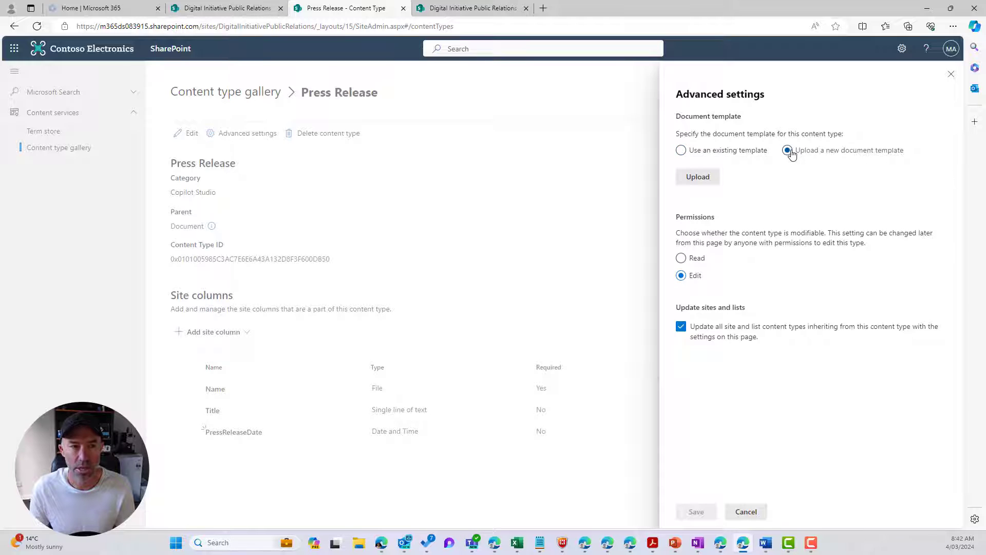
pyautogui.click(706, 180)
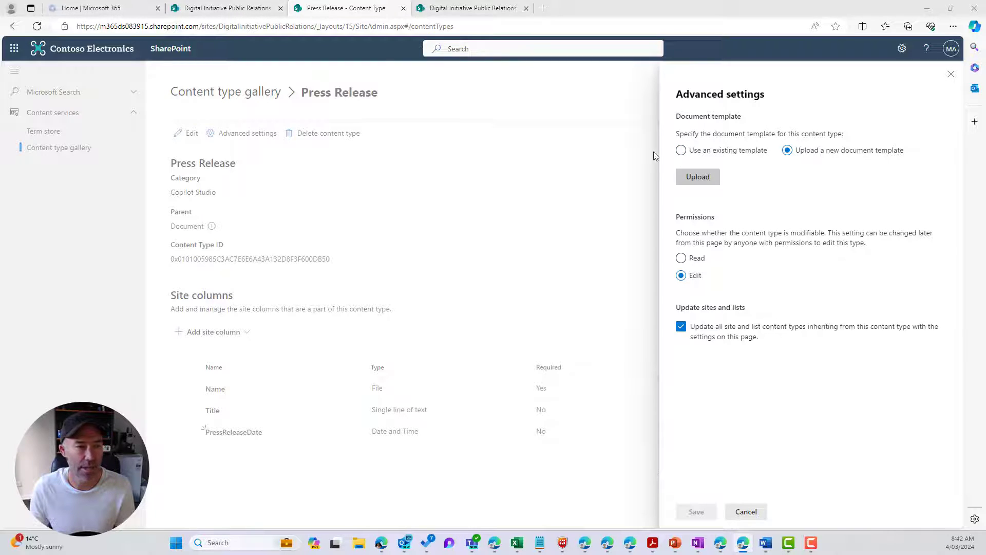
pyautogui.moveTo(420, 11); pyautogui.dragTo(985, 95)
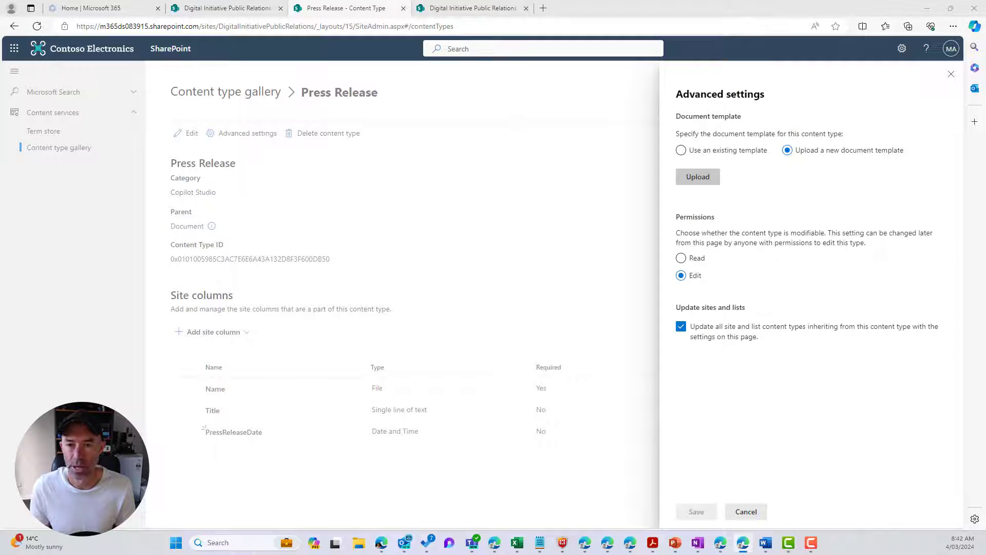
pyautogui.press('Return')
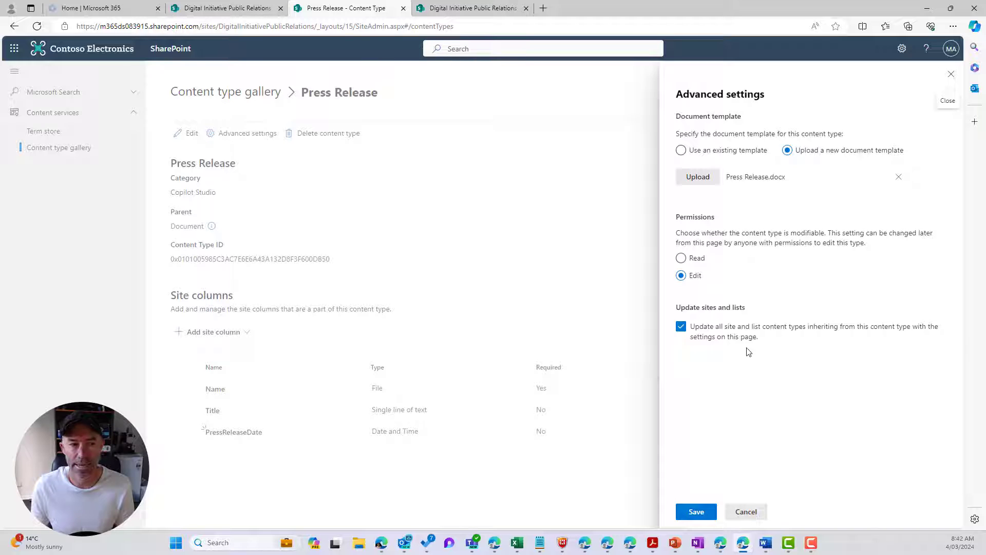
pyautogui.click(701, 511)
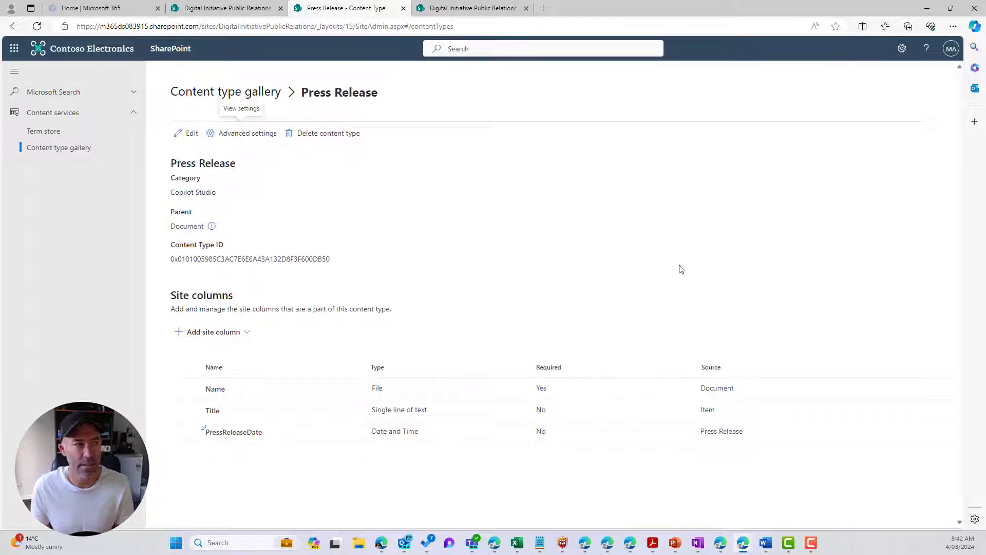
# Step: From the site home's Press Releases library, start a new Press Release document in Word
pyautogui.click(472, 9)
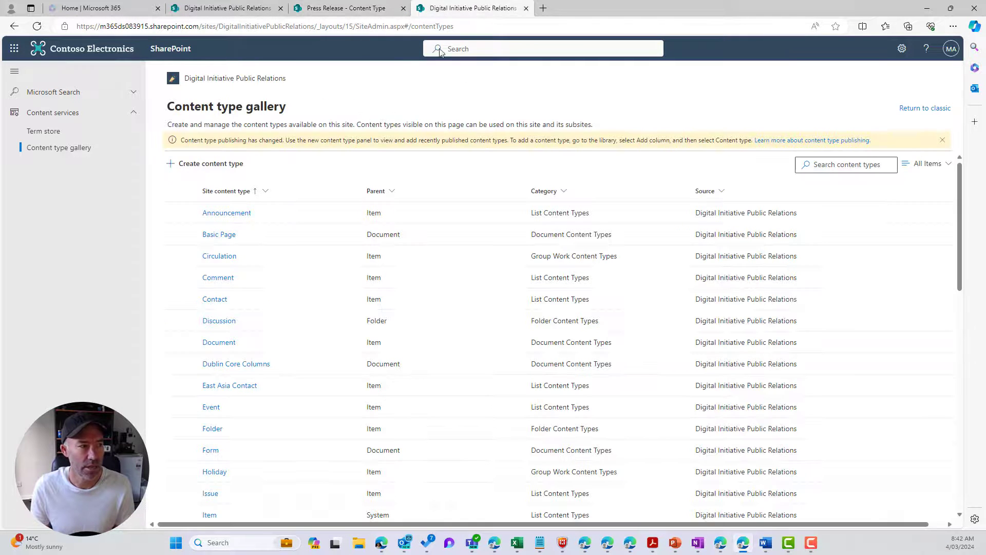
pyautogui.click(227, 9)
pyautogui.click(214, 80)
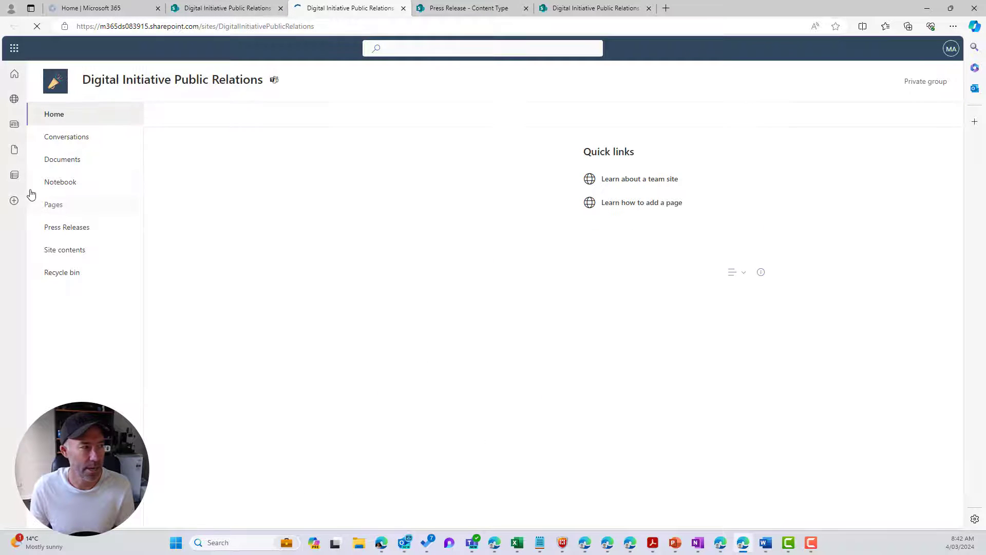
pyautogui.click(67, 228)
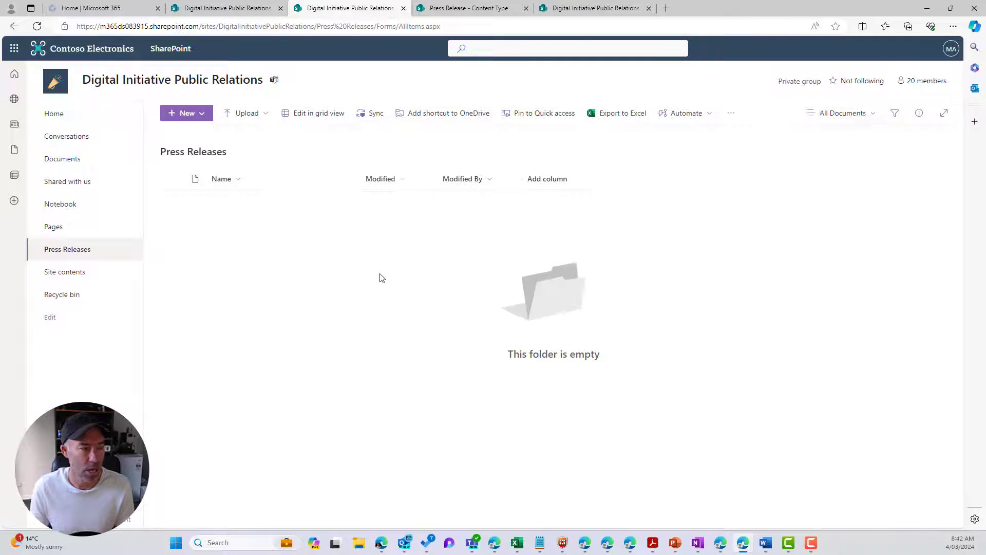
pyautogui.click(199, 113)
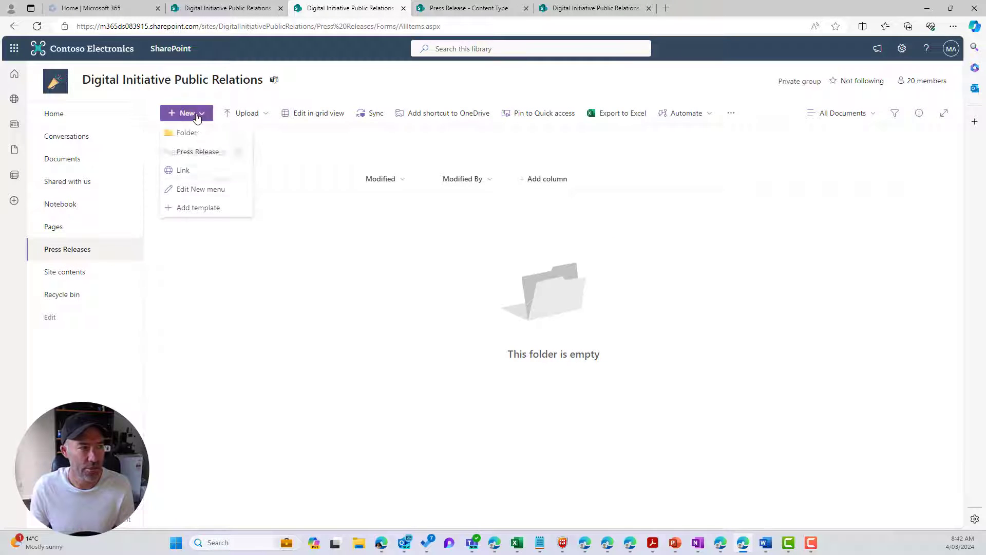
pyautogui.click(190, 154)
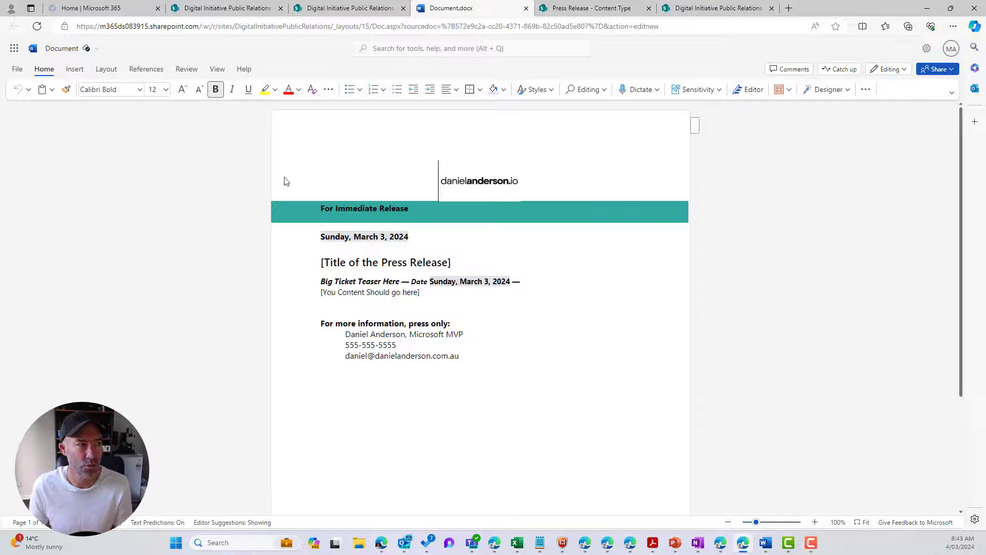
# Step: Name the Word document 'Press Realease 1' and go back to the Press Releases library
pyautogui.click(62, 49)
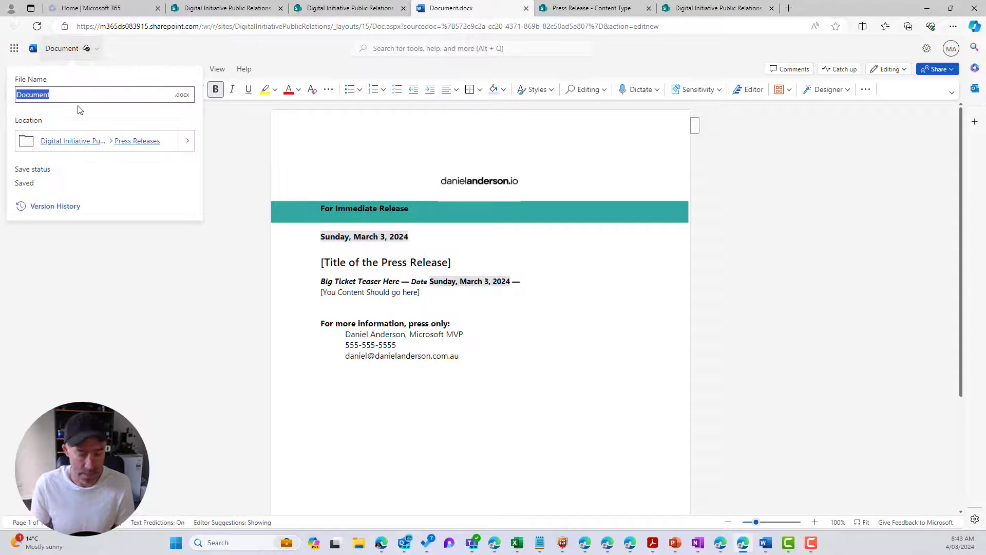
pyautogui.write('Press')
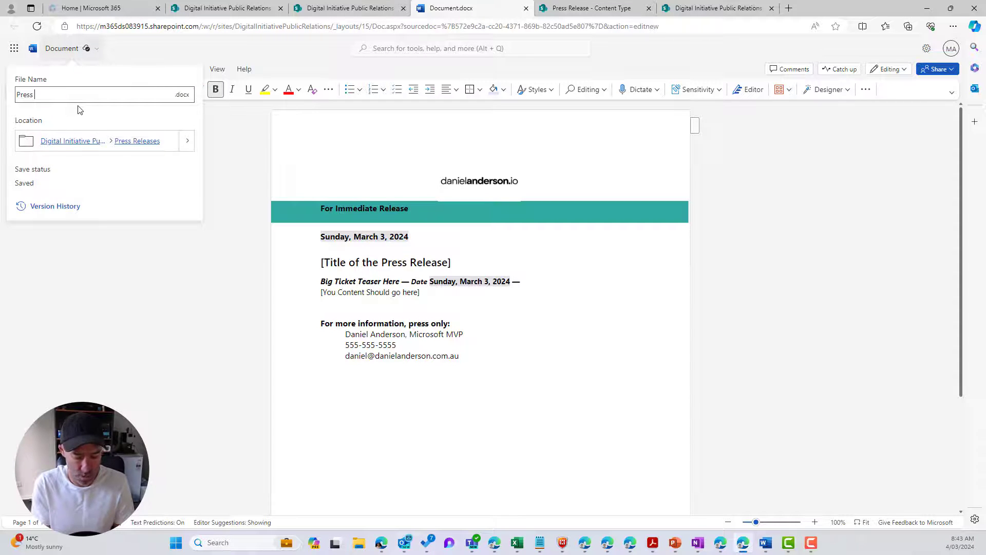
pyautogui.write(' Realease 1')
pyautogui.press('Return')
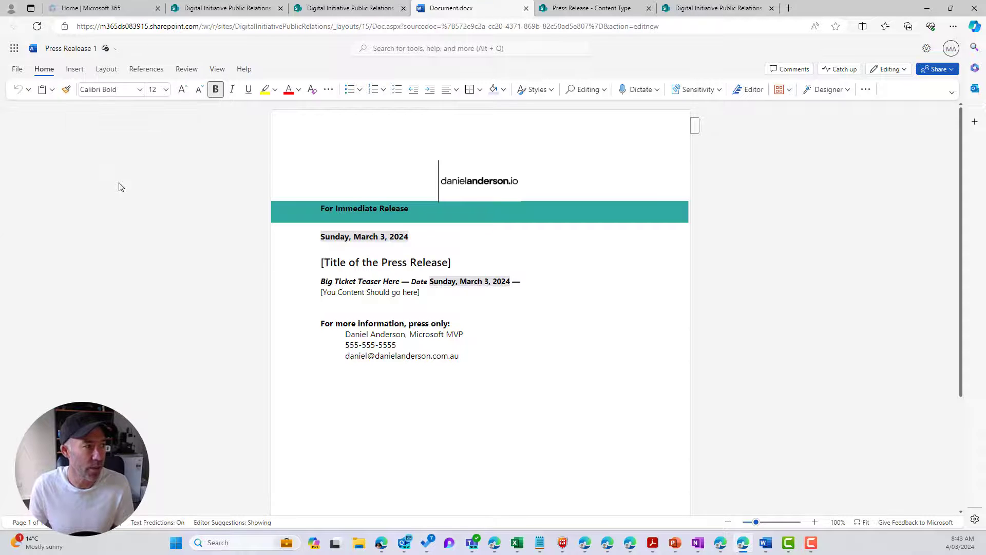
pyautogui.click(72, 49)
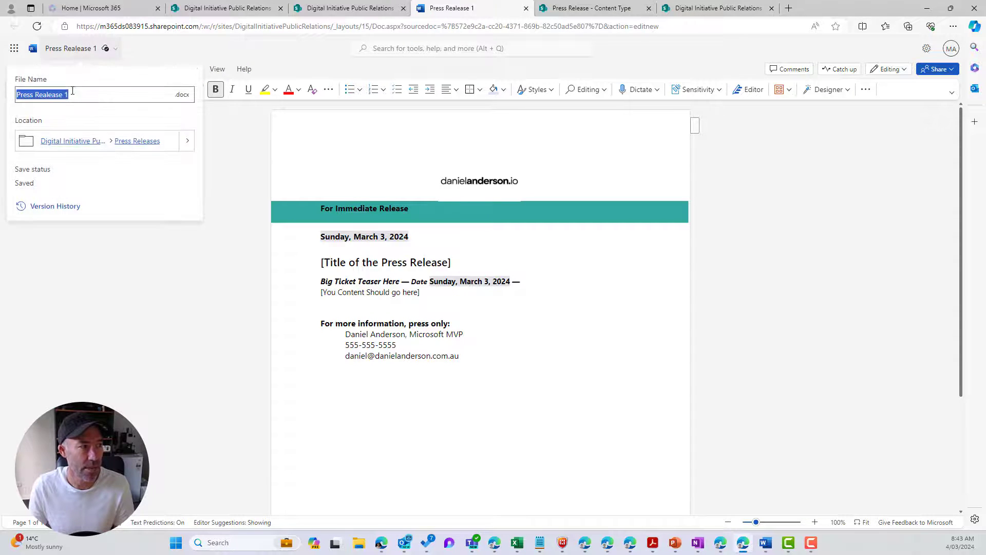
pyautogui.click(131, 142)
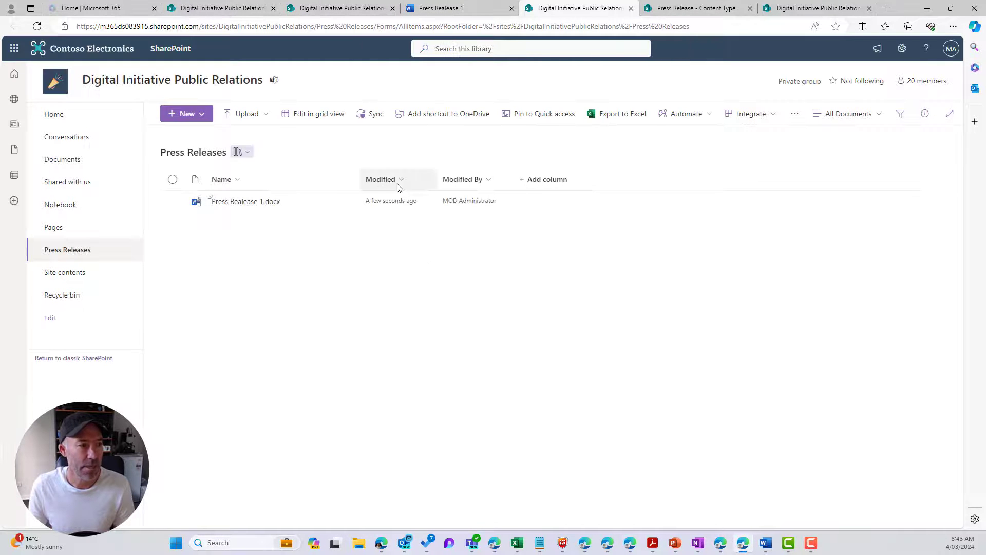
# Step: Show the PressReleaseDate column beside Name, then select Press Realease 1.docx
pyautogui.click(552, 183)
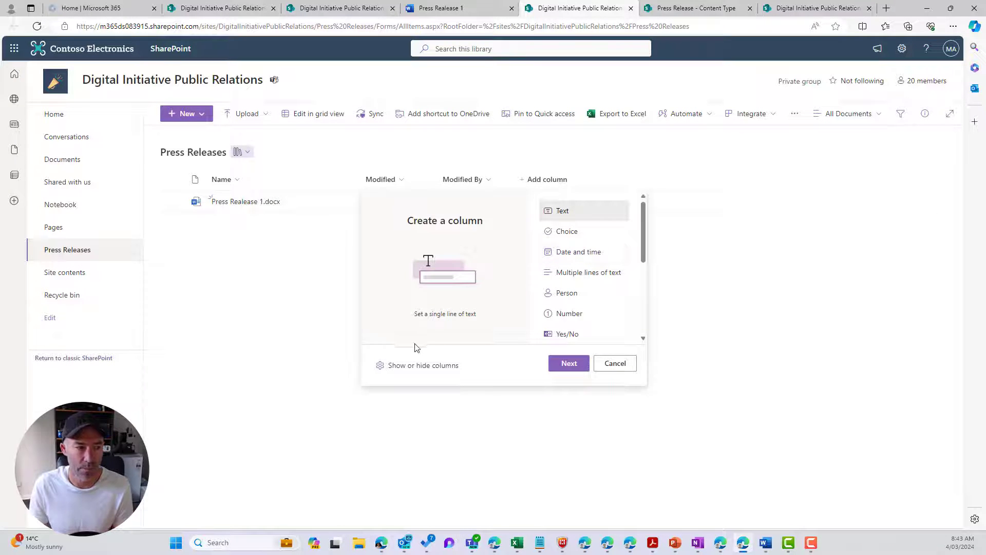
pyautogui.click(401, 365)
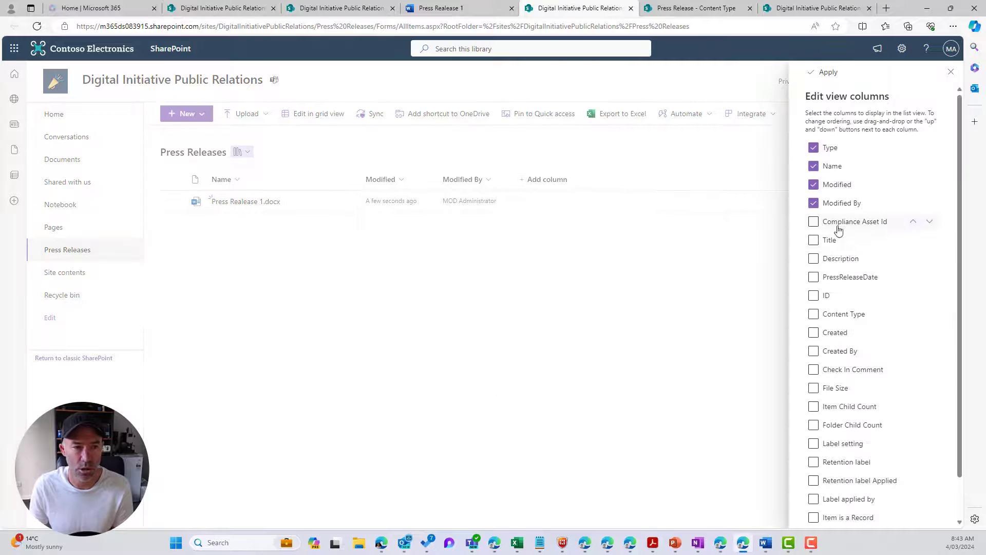
pyautogui.click(832, 282)
pyautogui.click(825, 72)
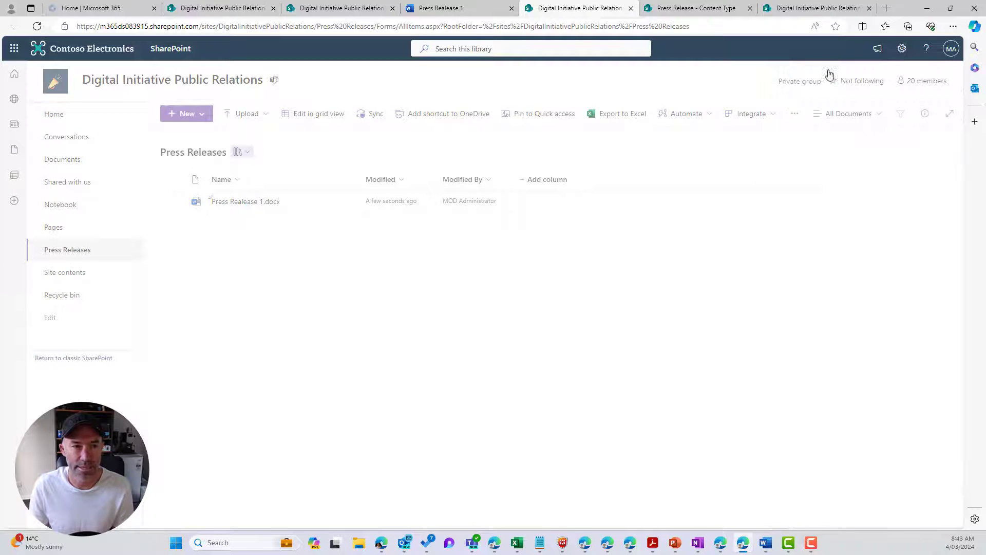
pyautogui.moveTo(553, 185); pyautogui.dragTo(357, 191)
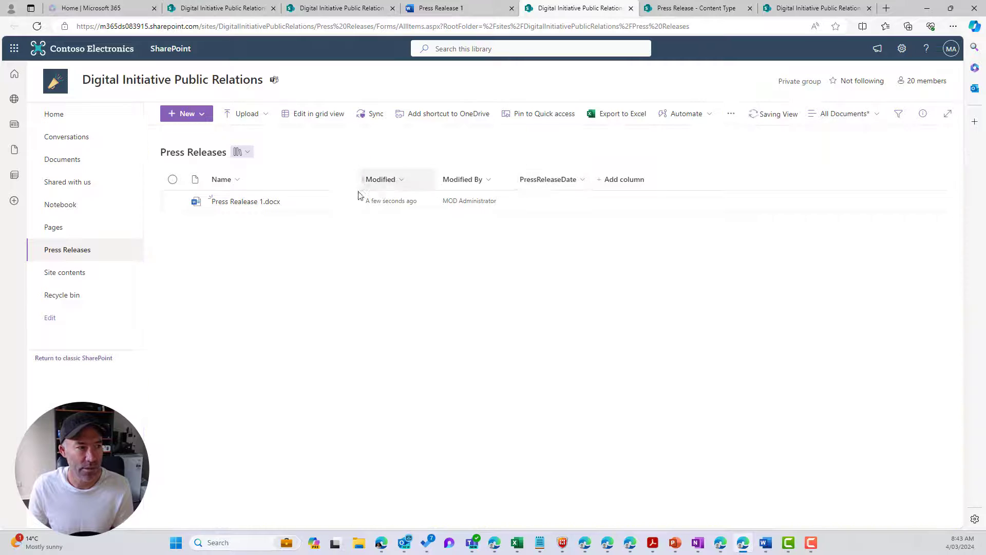
pyautogui.click(172, 201)
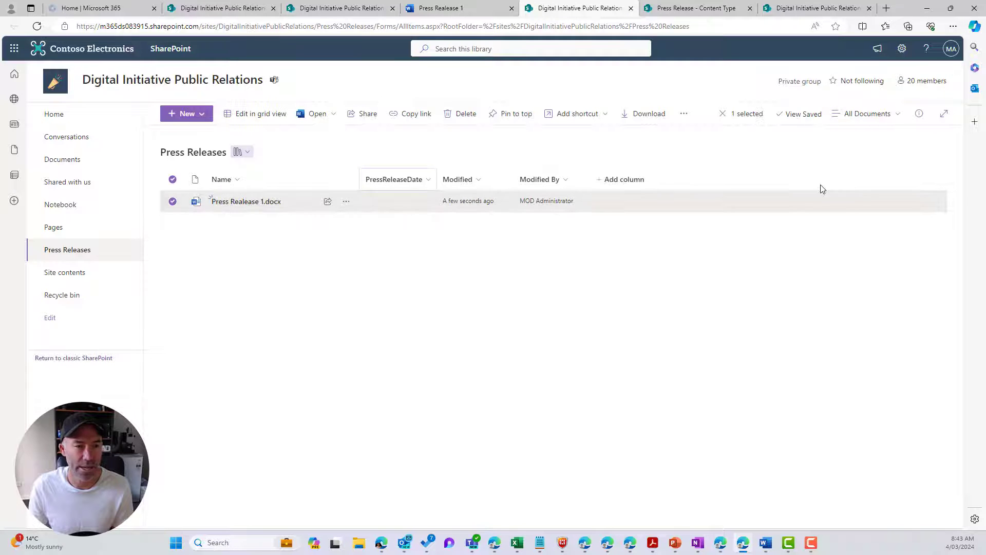
# Step: Try entering a PressReleaseDate in the file's details pane, then close the pane
pyautogui.click(919, 113)
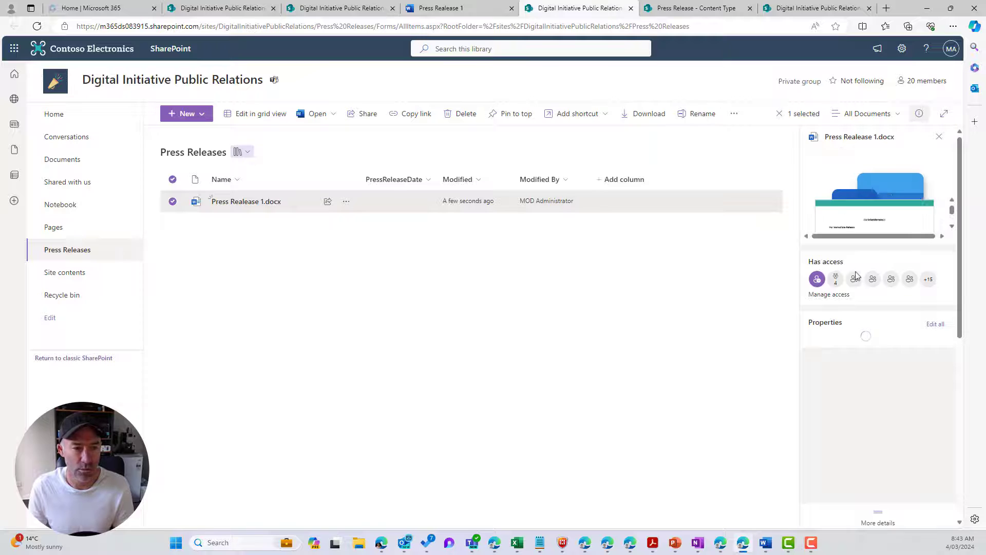
pyautogui.scroll(-2, 817, 337)
pyautogui.scroll(-1, 816, 337)
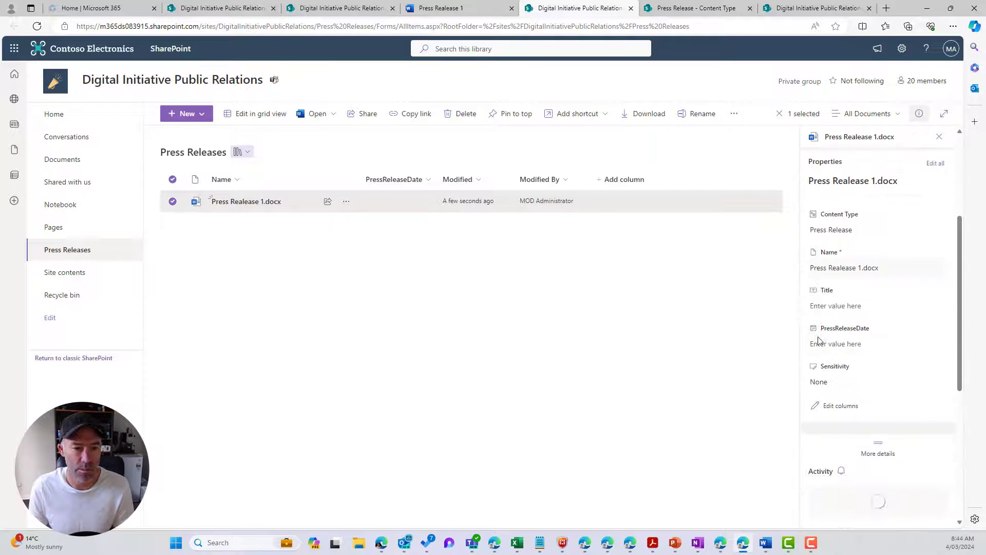
pyautogui.click(853, 345)
pyautogui.click(935, 348)
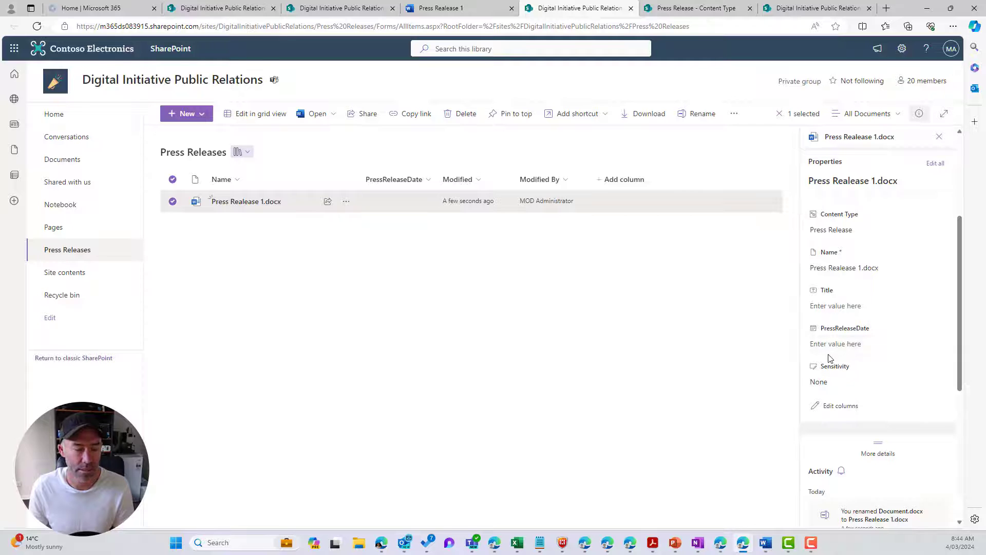
pyautogui.click(878, 344)
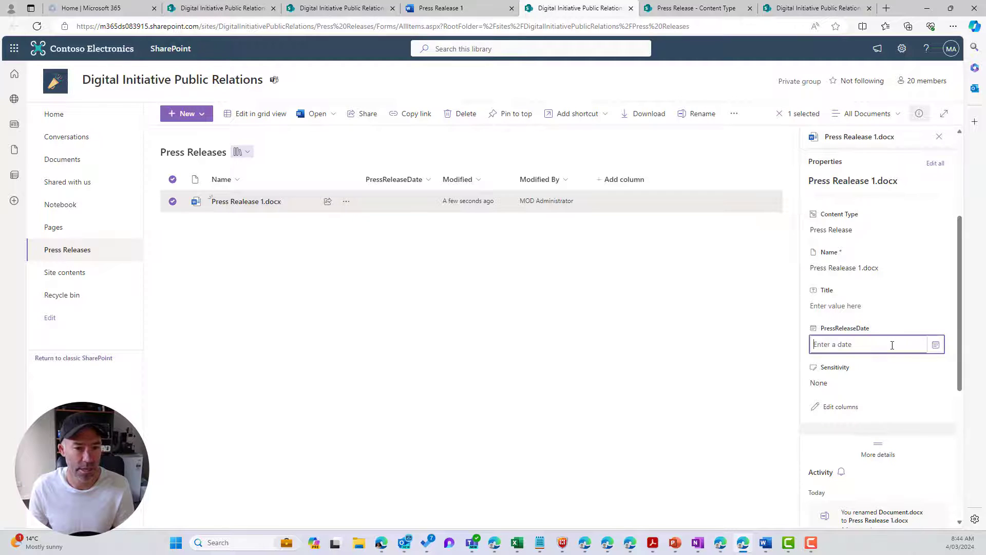
pyautogui.click(935, 345)
pyautogui.click(863, 345)
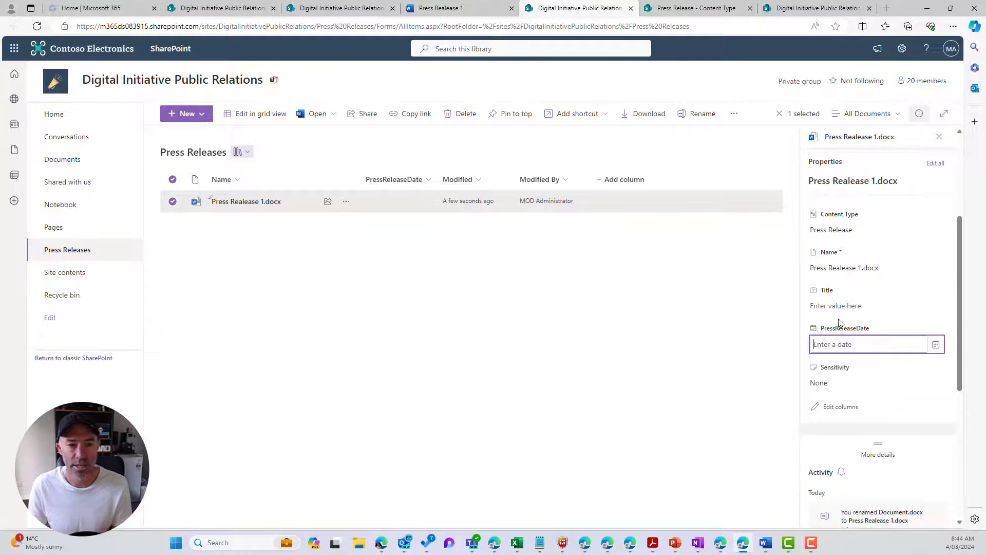
pyautogui.click(938, 136)
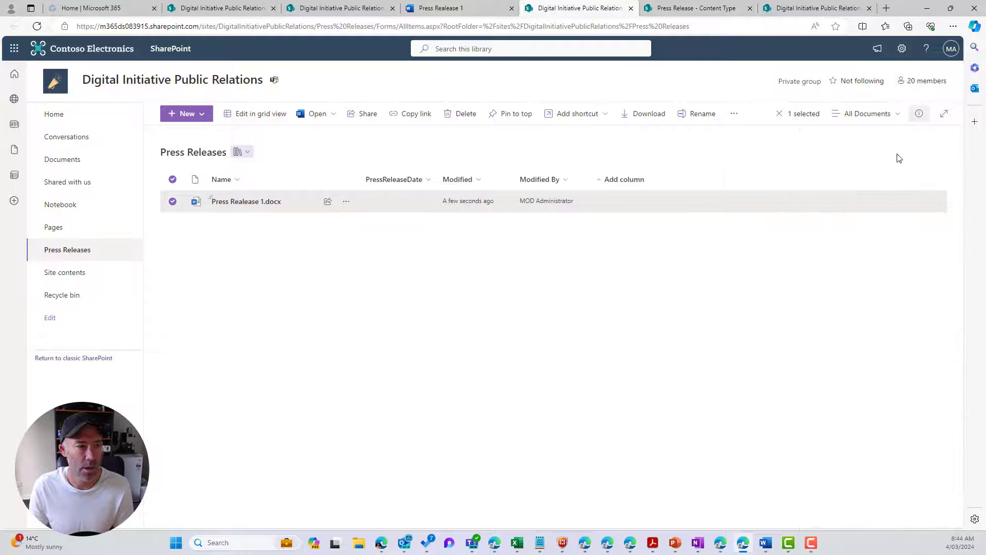
# Step: In grid view, set the file's PressReleaseDate to 3/20/2024 and dismiss the save warning
pyautogui.click(261, 114)
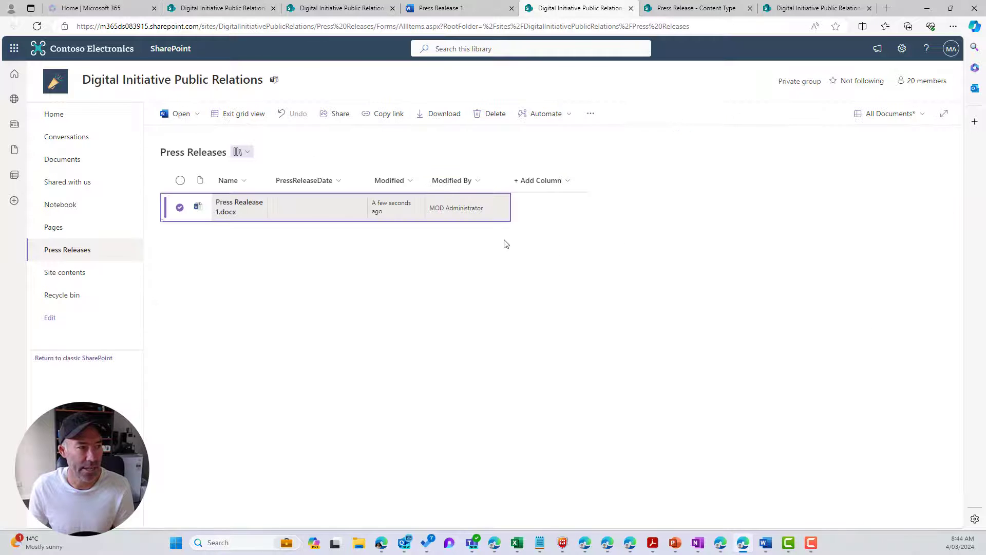
pyautogui.click(323, 211)
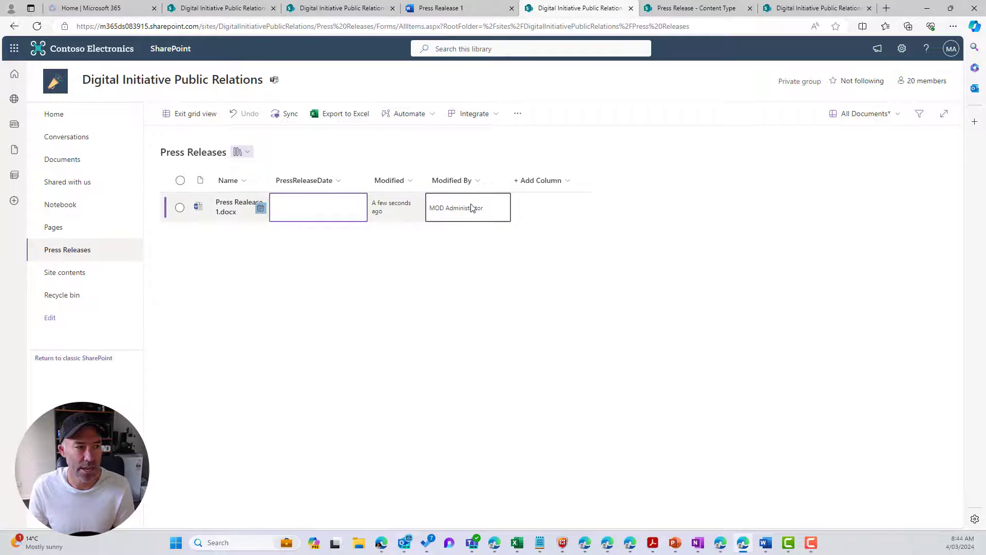
pyautogui.click(313, 295)
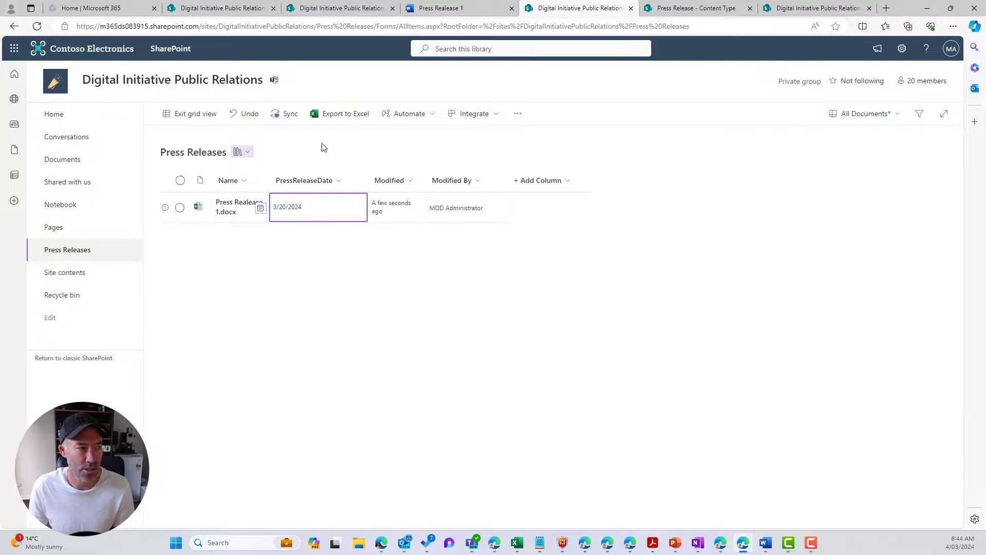
pyautogui.click(192, 114)
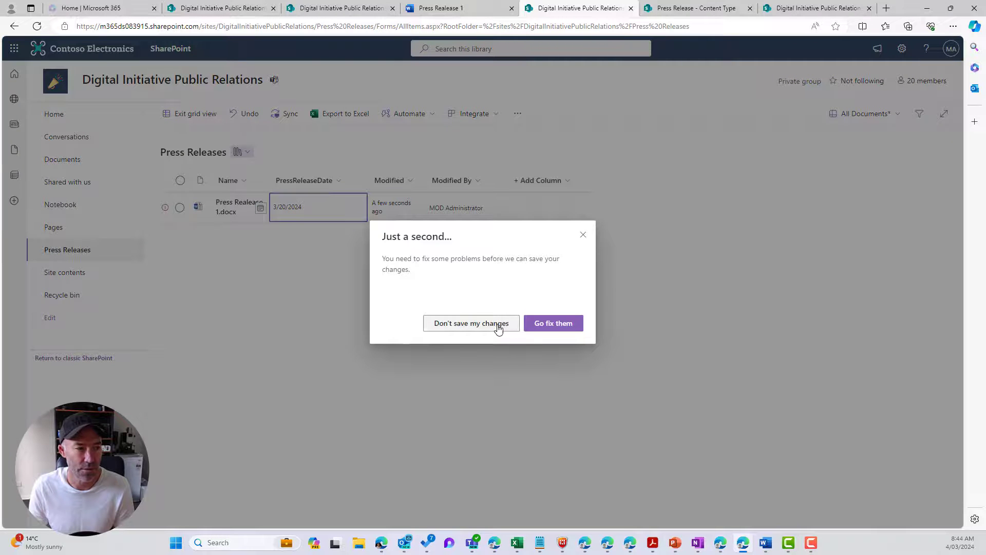
pyautogui.click(583, 235)
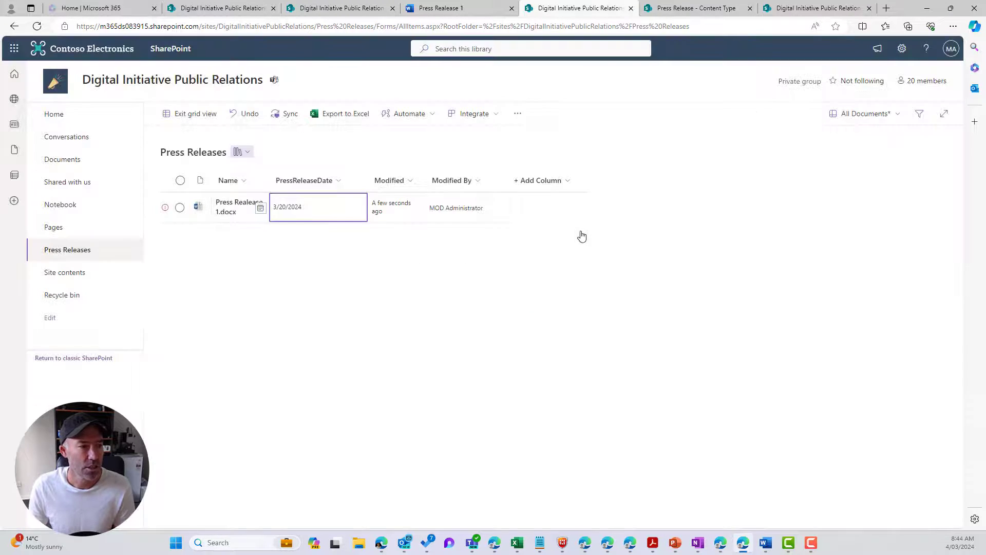